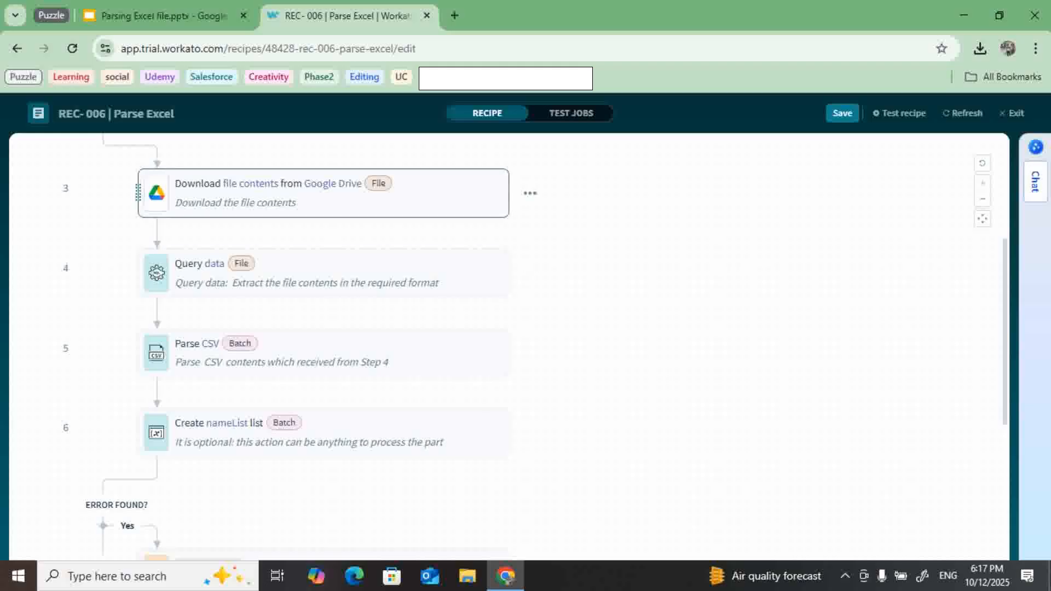
Try switching the recipe trigger's app to Google Drive and browse the trigger events it offers
scroll(323, 273, up, 3)
scroll(323, 328, up, 1)
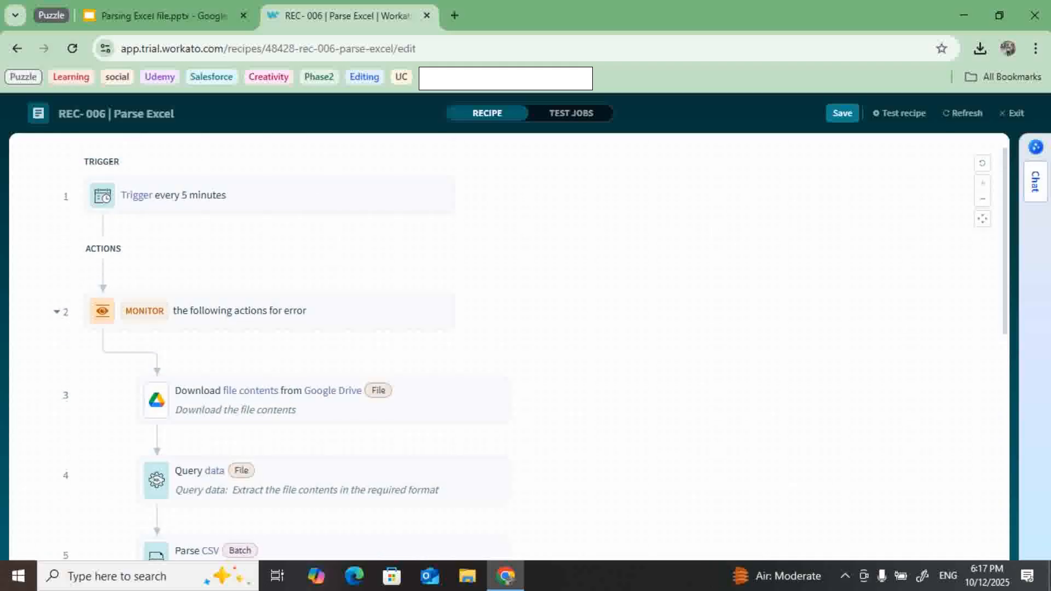
scroll(268, 246, down, 1)
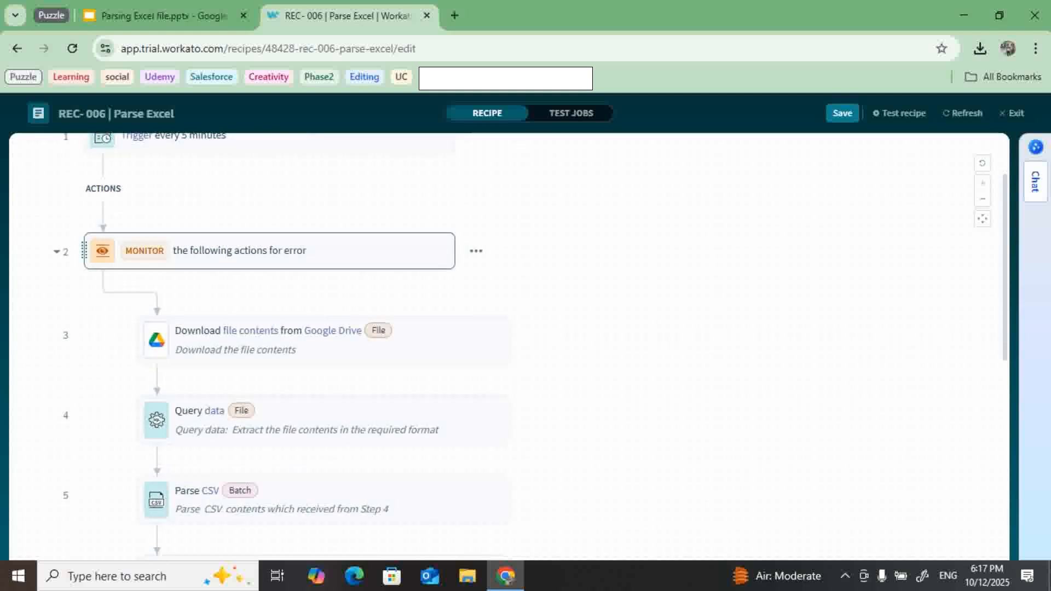
scroll(269, 247, up, 1)
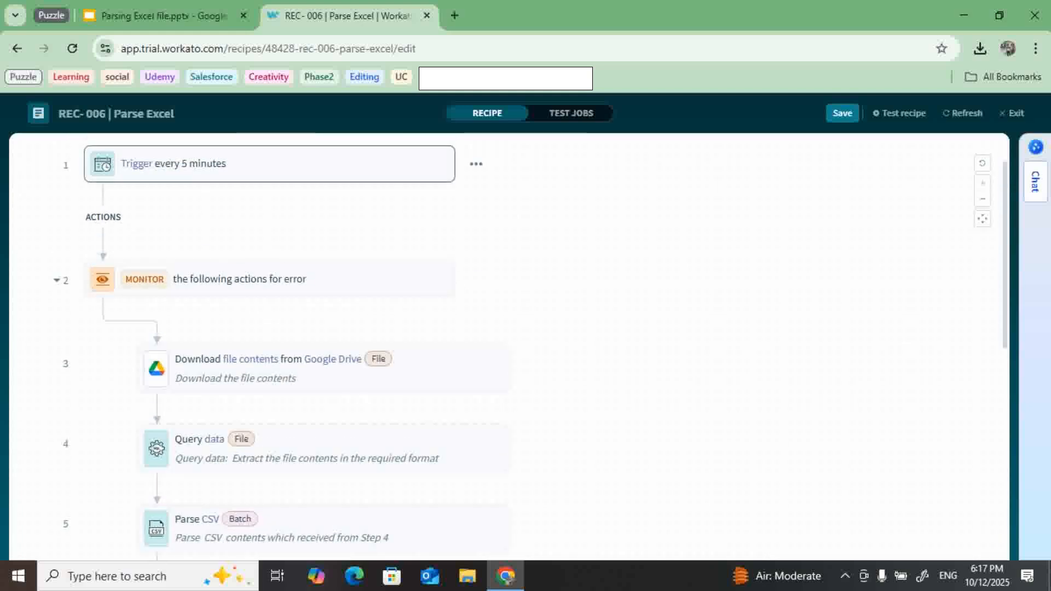
click(269, 165)
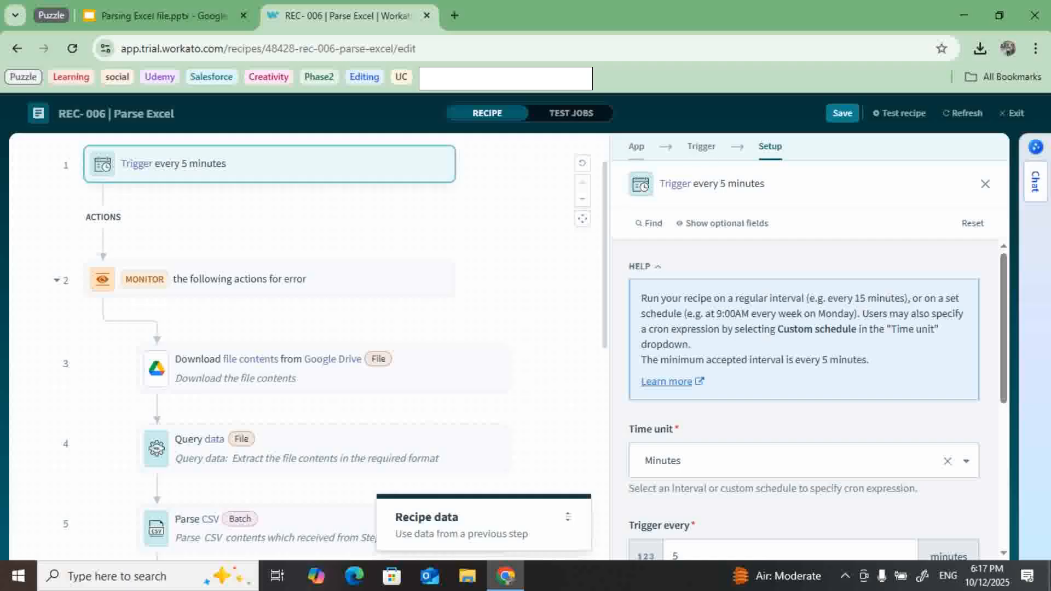
click(636, 146)
click(662, 459)
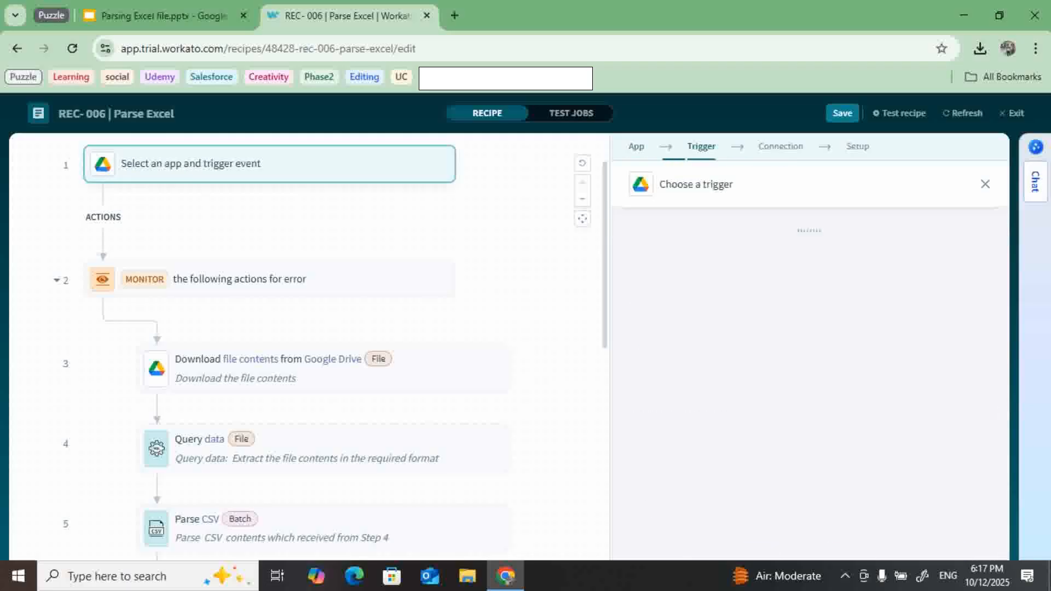
scroll(804, 342, down, 2)
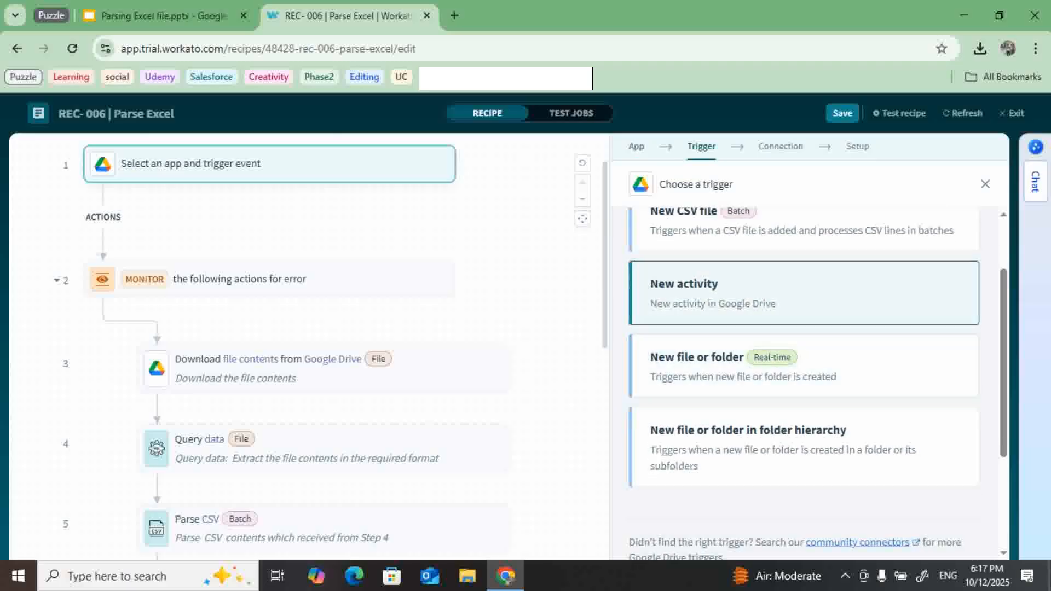
scroll(803, 342, up, 1)
scroll(803, 342, down, 2)
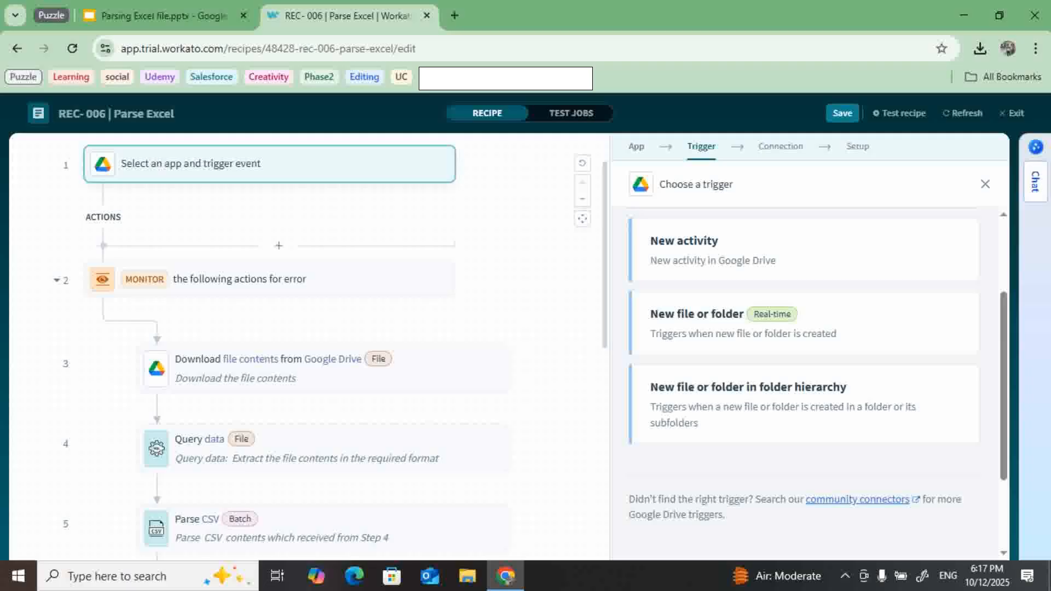
Search the trigger apps for "sche" and set the recipe trigger to Scheduler by Workato
click(636, 146)
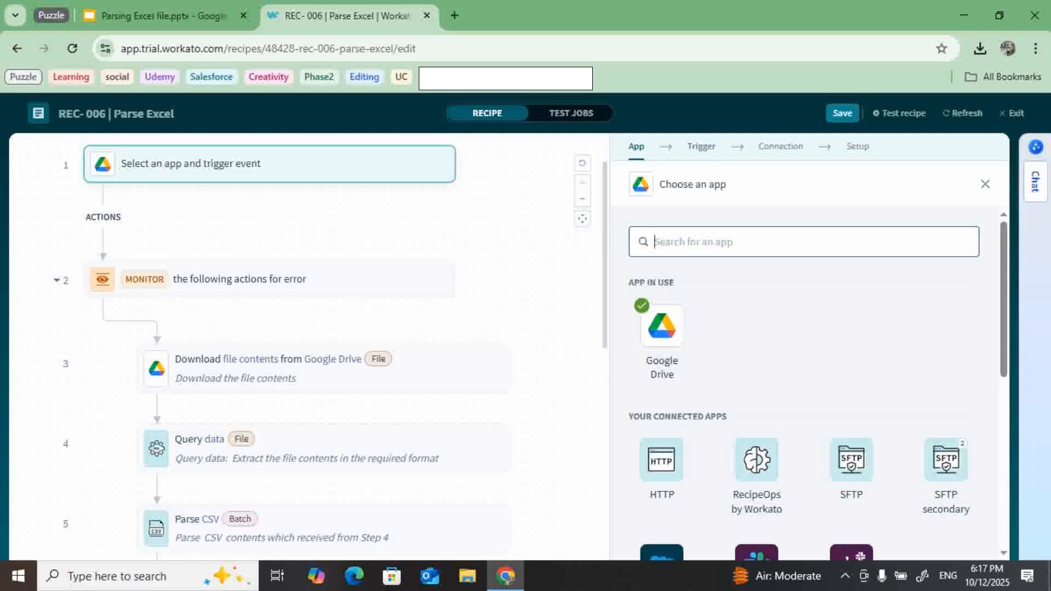
text(sche)
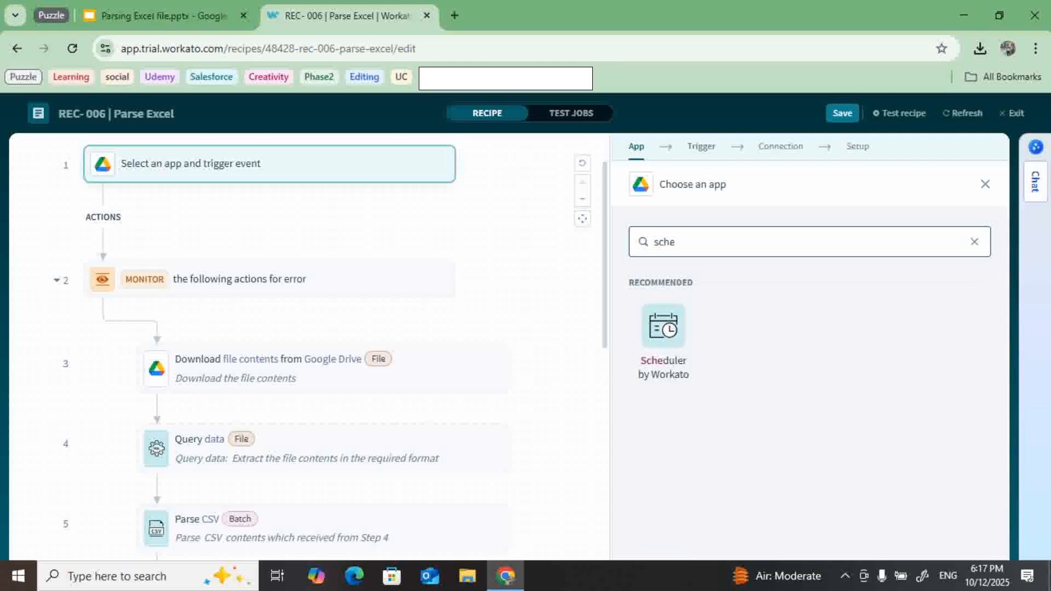
click(663, 326)
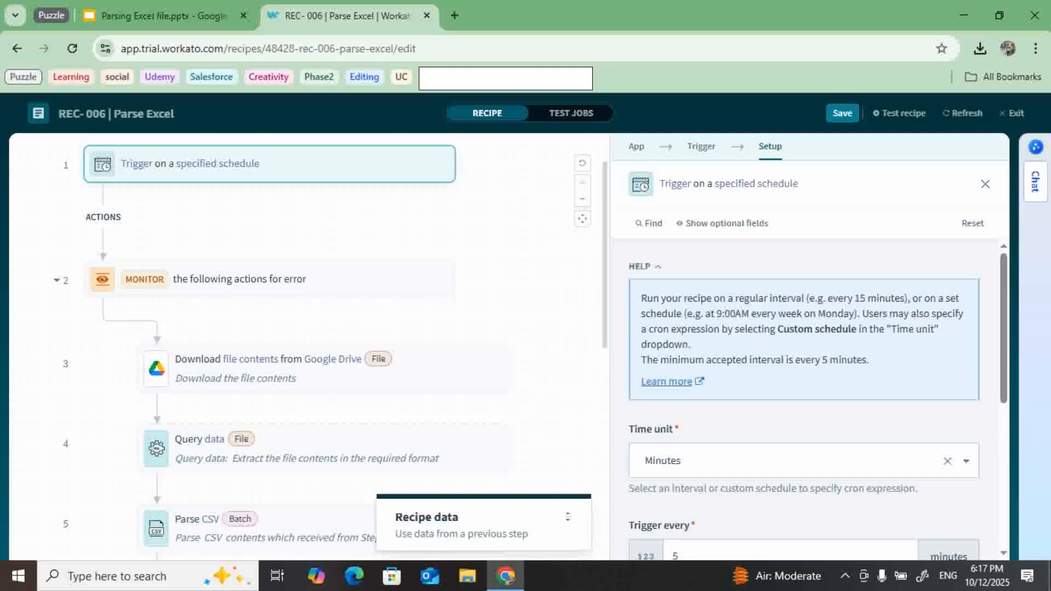
right_click(535, 306)
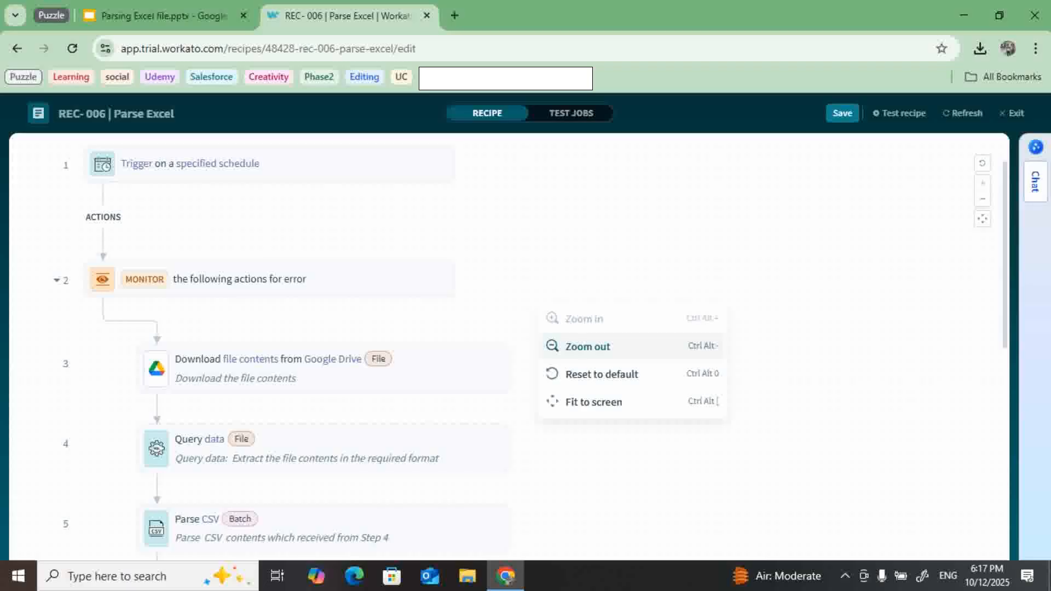
click(492, 241)
Open the Google Drive download action in step 3 and review which file it downloads
scroll(328, 329, down, 2)
click(383, 285)
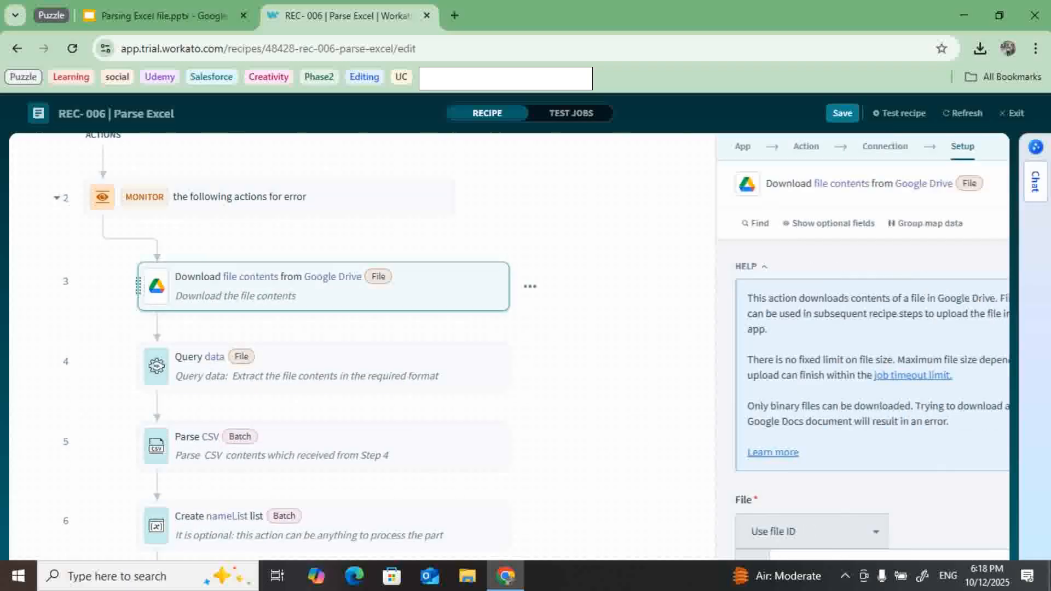
scroll(804, 377, down, 4)
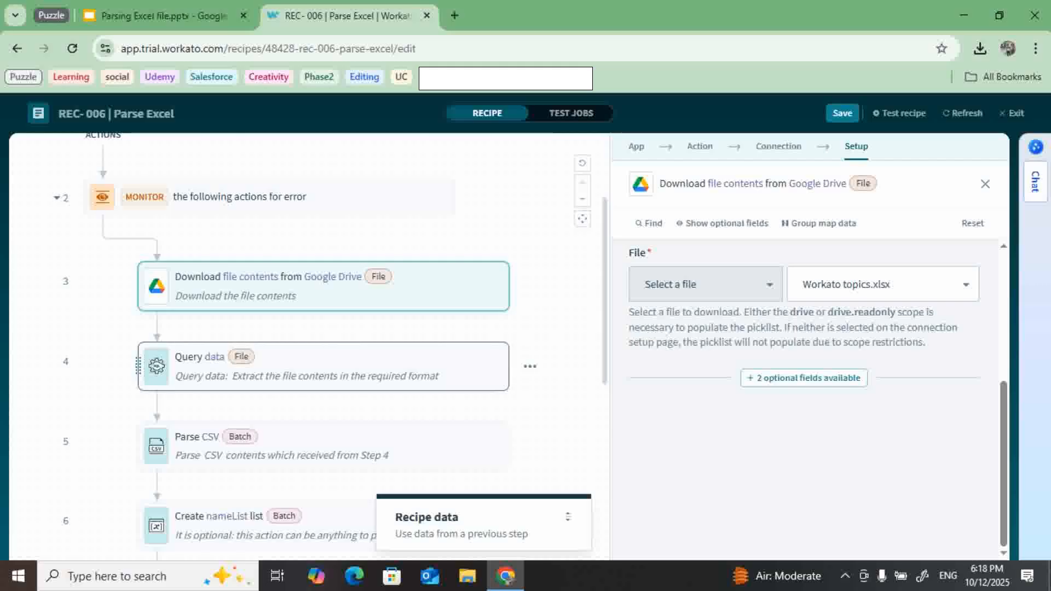
Open the Query data action in step 4, widen its settings pane, and review its app and action selections
scroll(328, 355, down, 1)
click(328, 309)
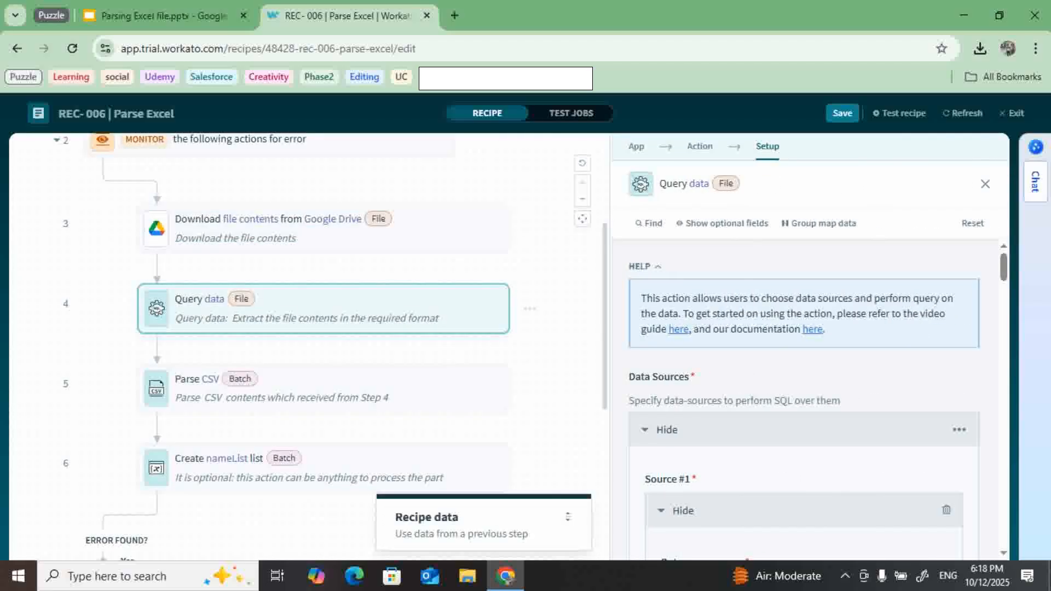
drag(610, 328, 554, 328)
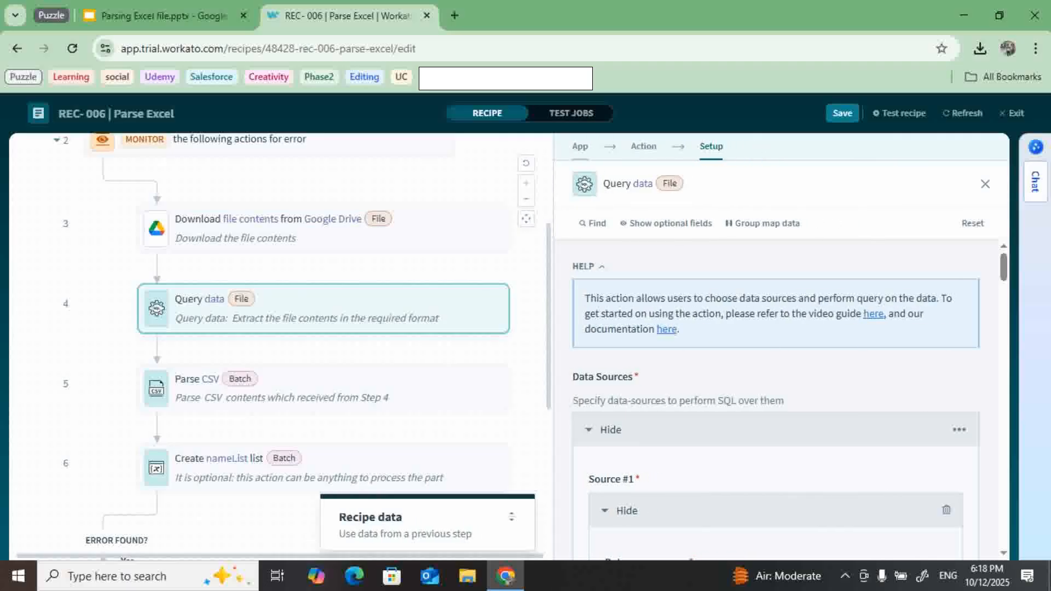
click(579, 147)
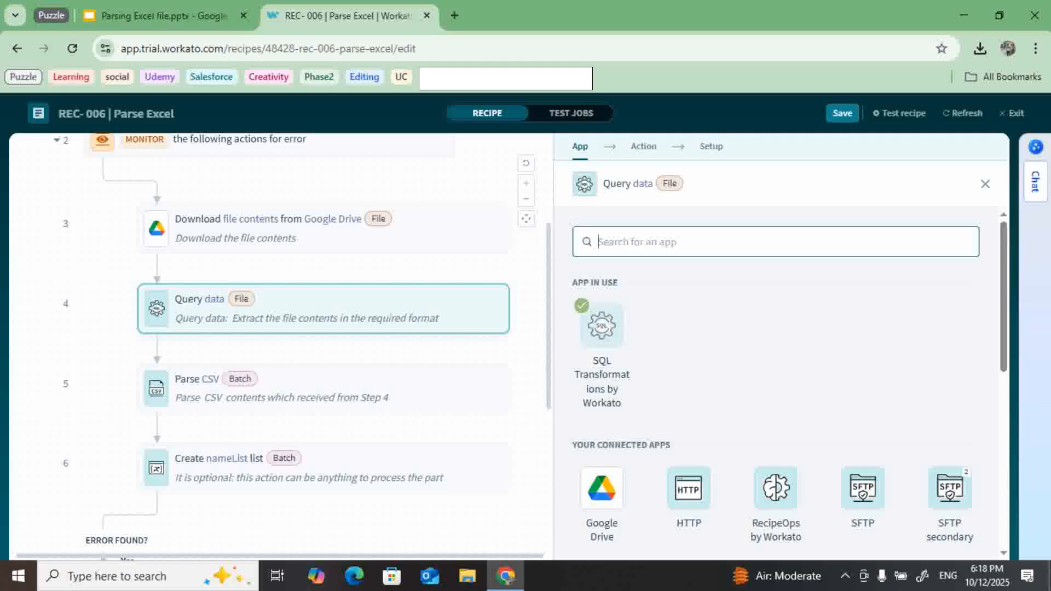
click(643, 146)
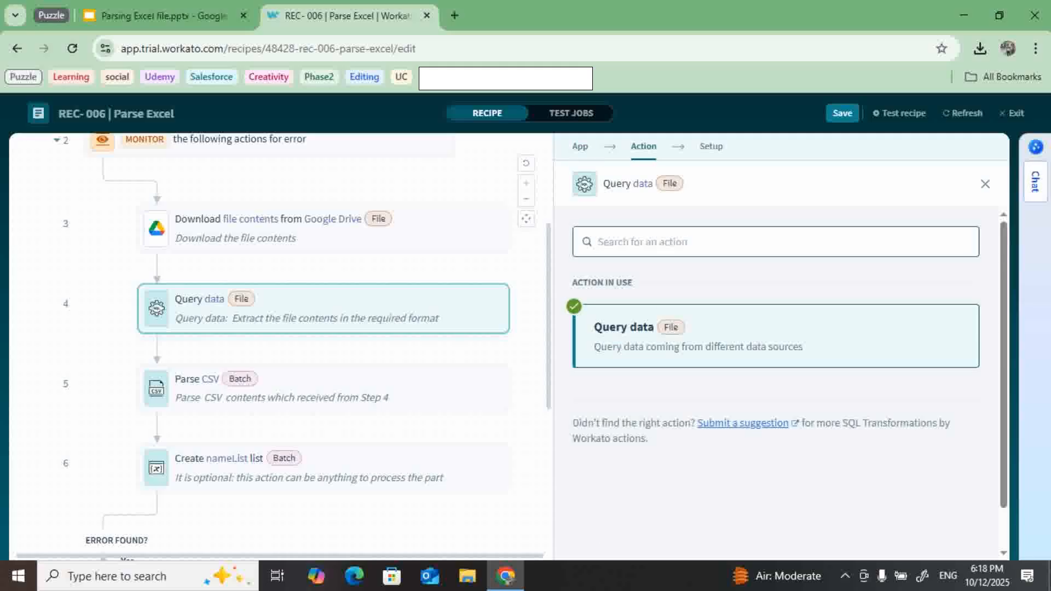
click(711, 146)
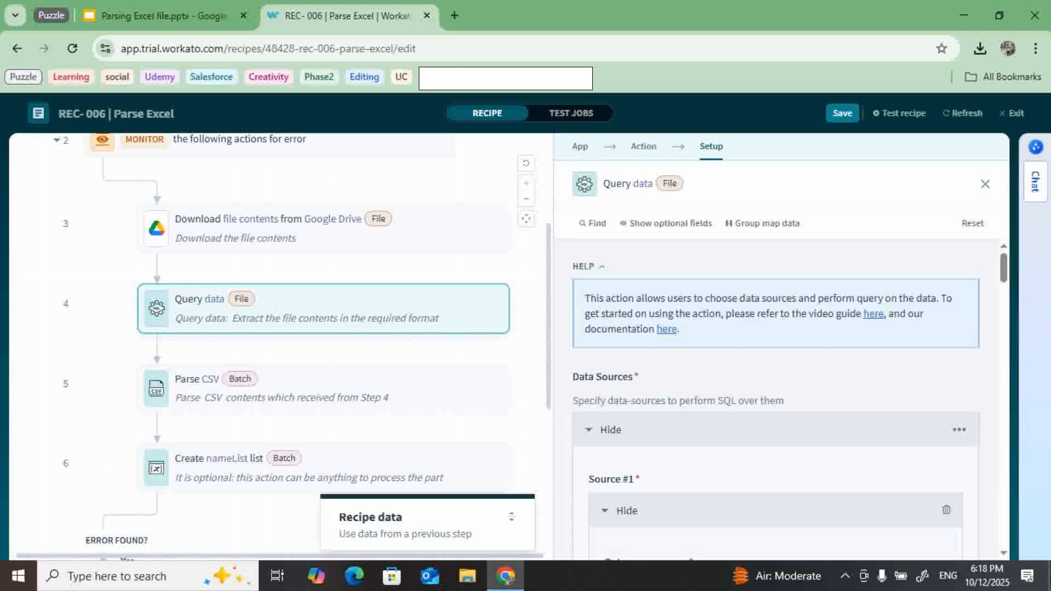
Examine the Query data source's name, type, content input stream, file format, worksheet and range
scroll(775, 400, down, 2)
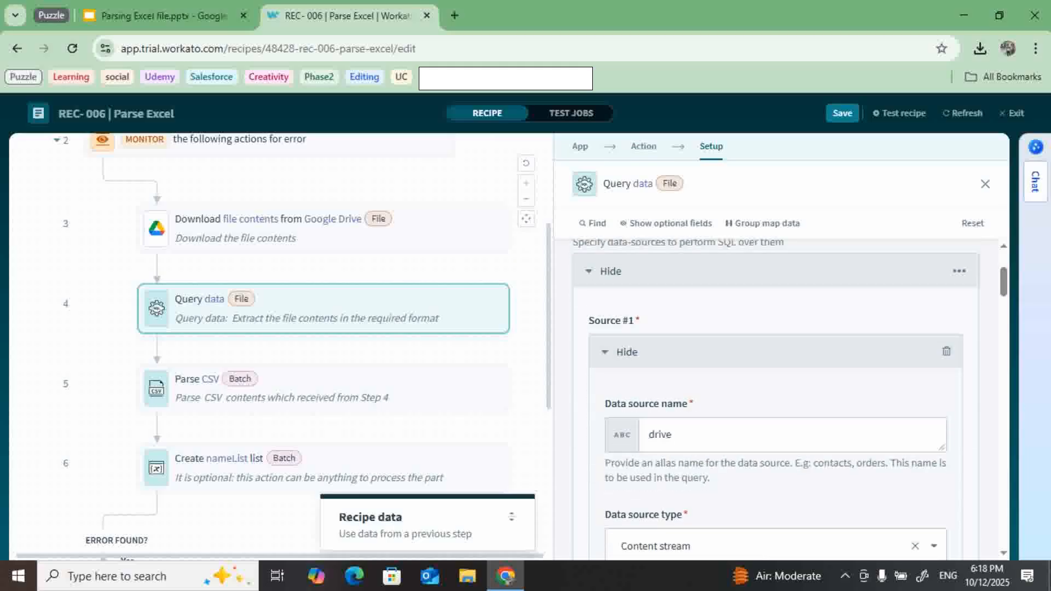
scroll(776, 400, down, 7)
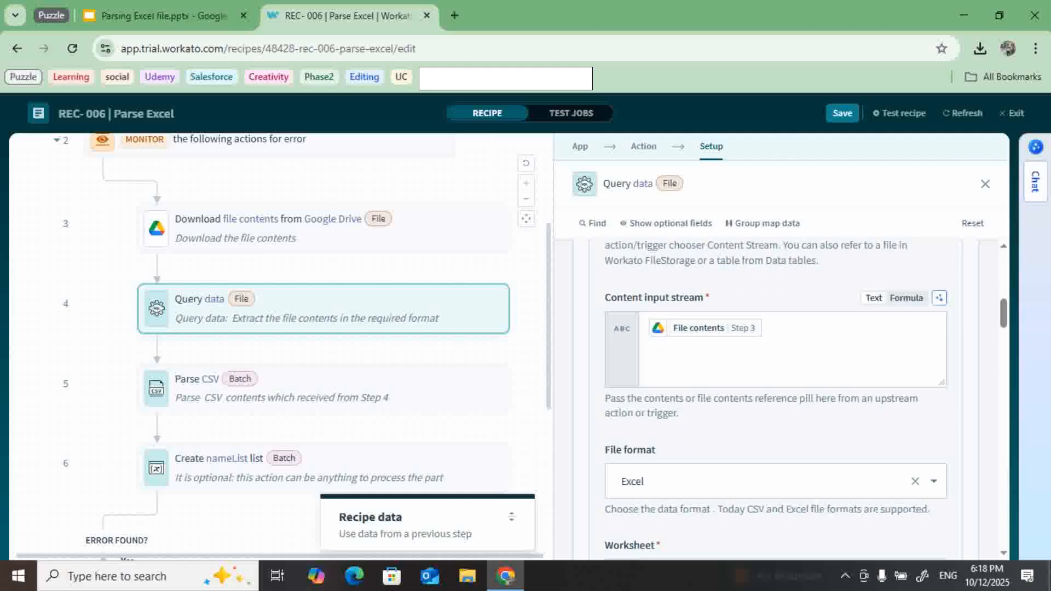
scroll(775, 400, down, 4)
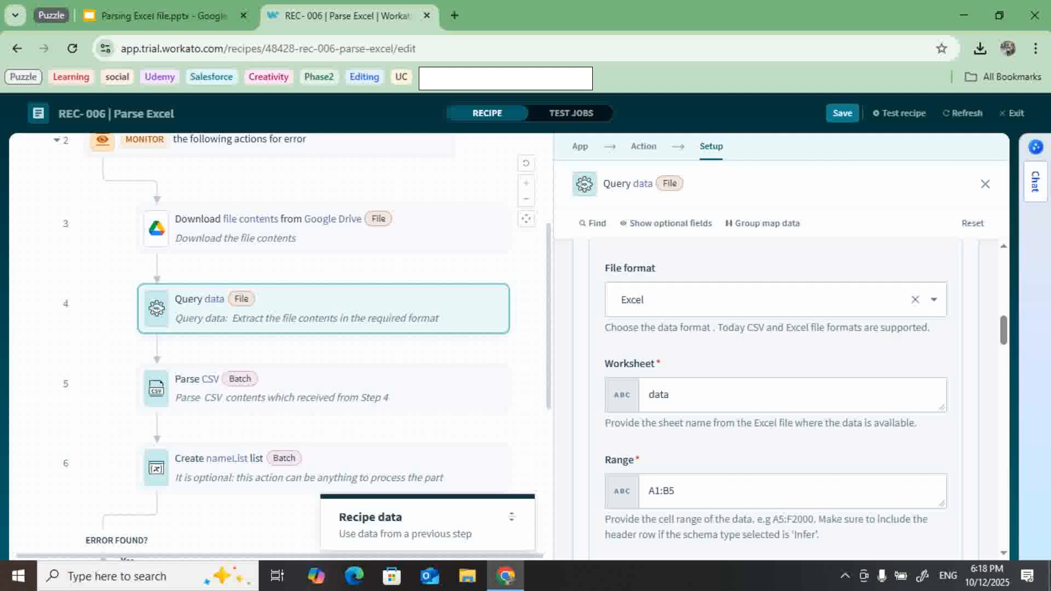
scroll(775, 400, down, 1)
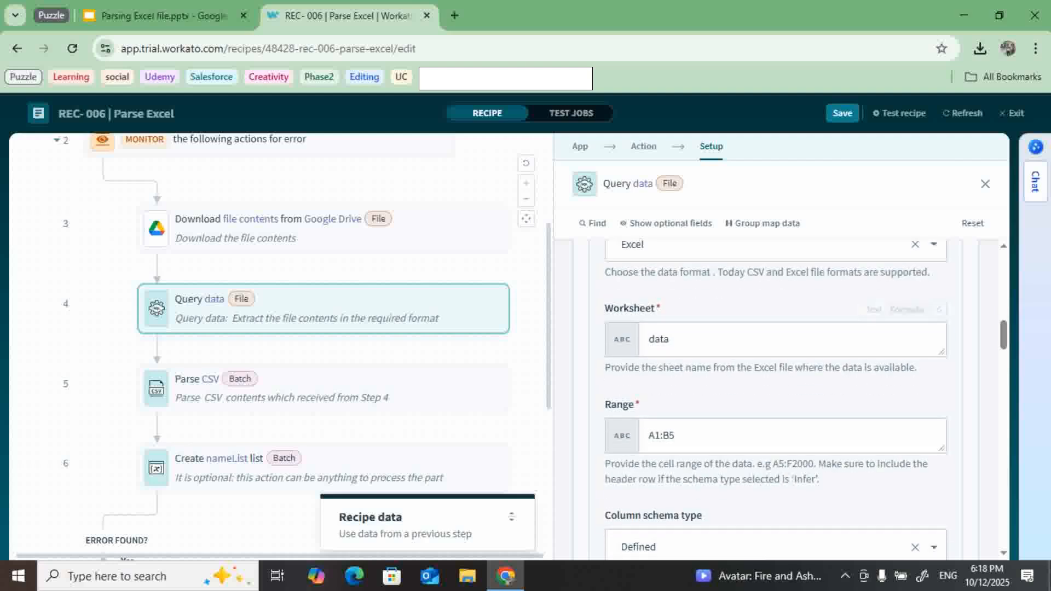
scroll(775, 399, down, 1)
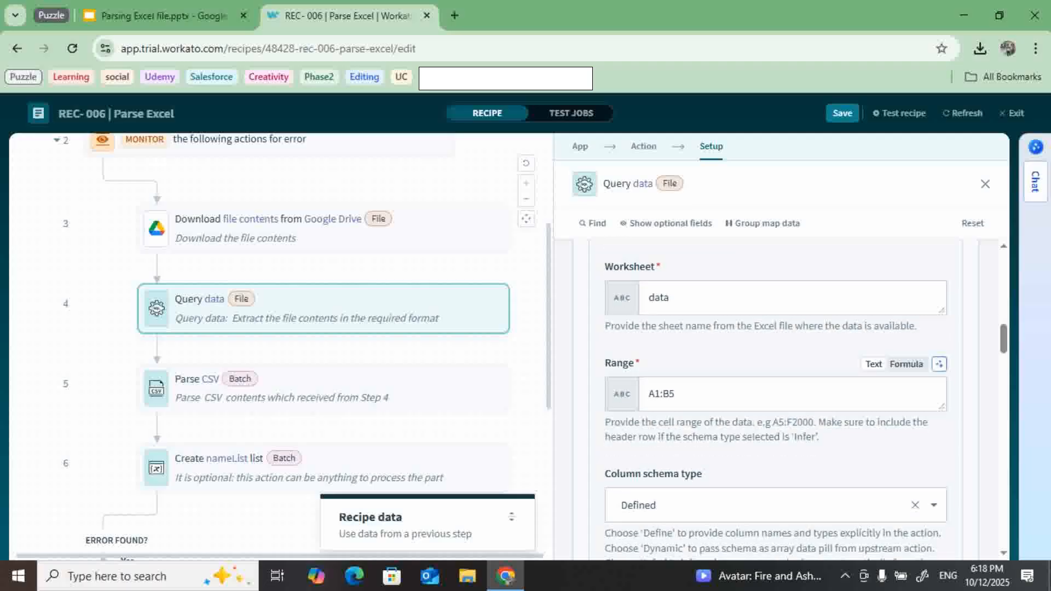
scroll(775, 399, up, 1)
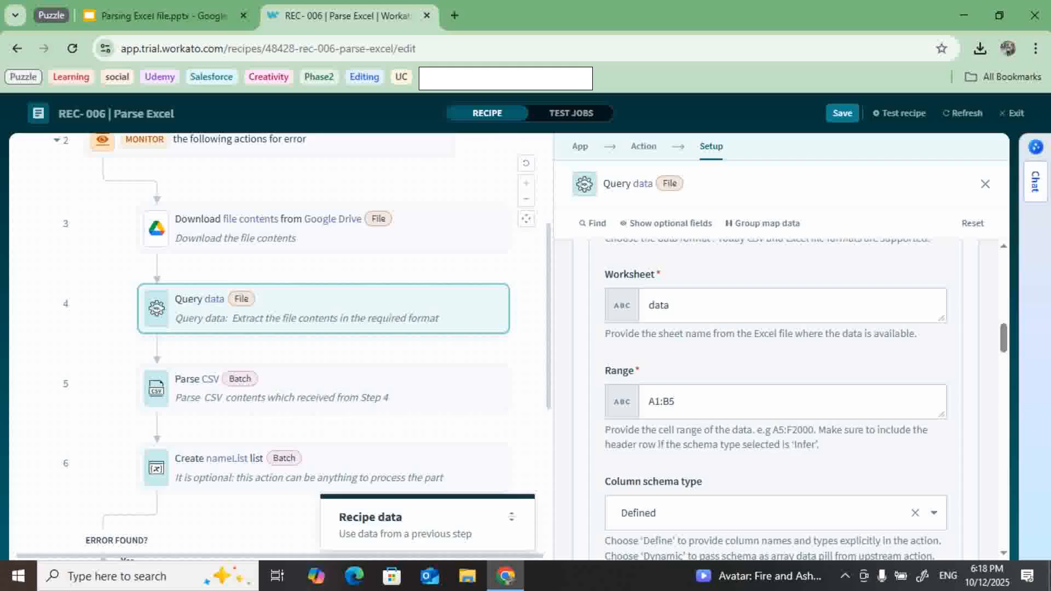
Examine the Query data source's column schema type and the fields defined in its data schema
scroll(775, 399, down, 3)
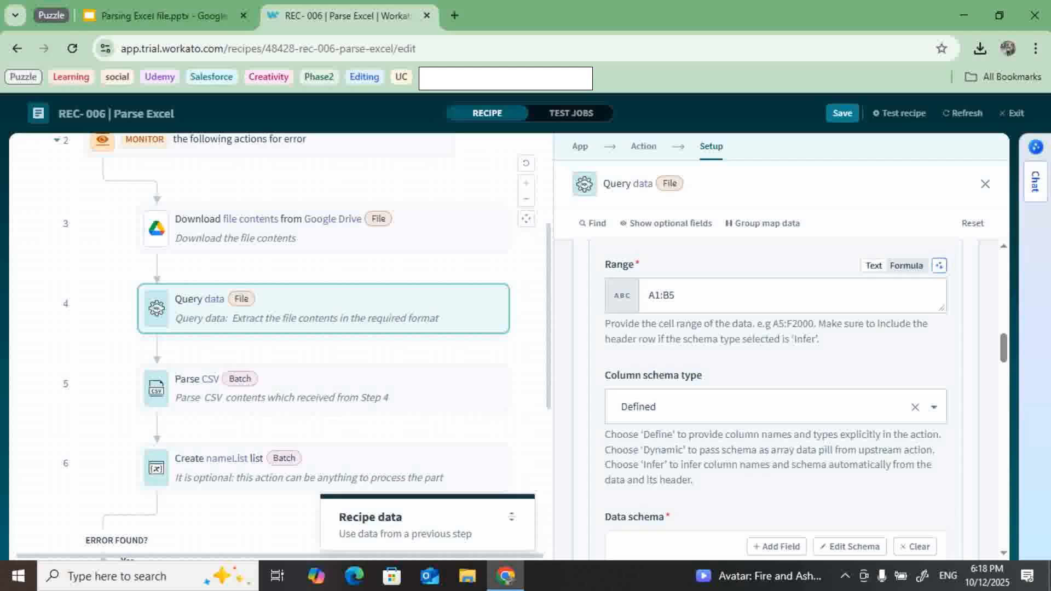
scroll(775, 400, down, 2)
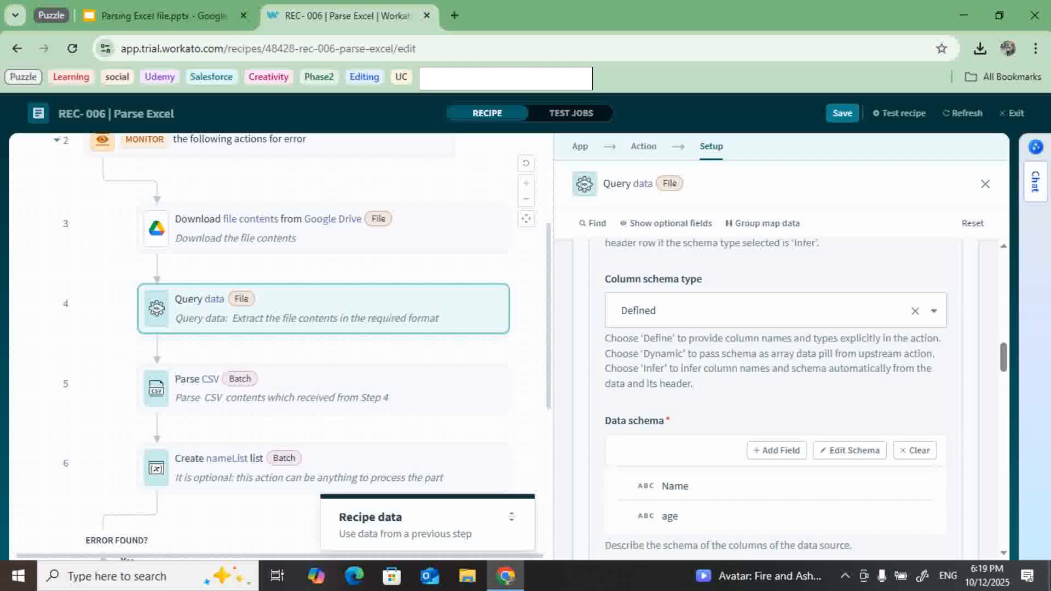
scroll(776, 400, down, 2)
scroll(775, 400, up, 2)
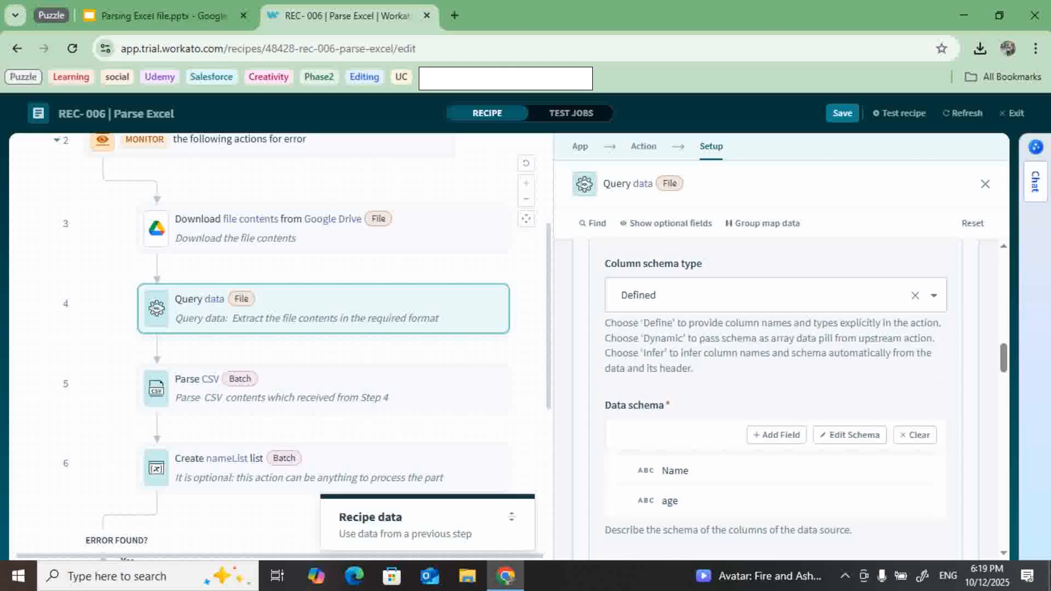
scroll(775, 399, down, 1)
scroll(776, 400, up, 2)
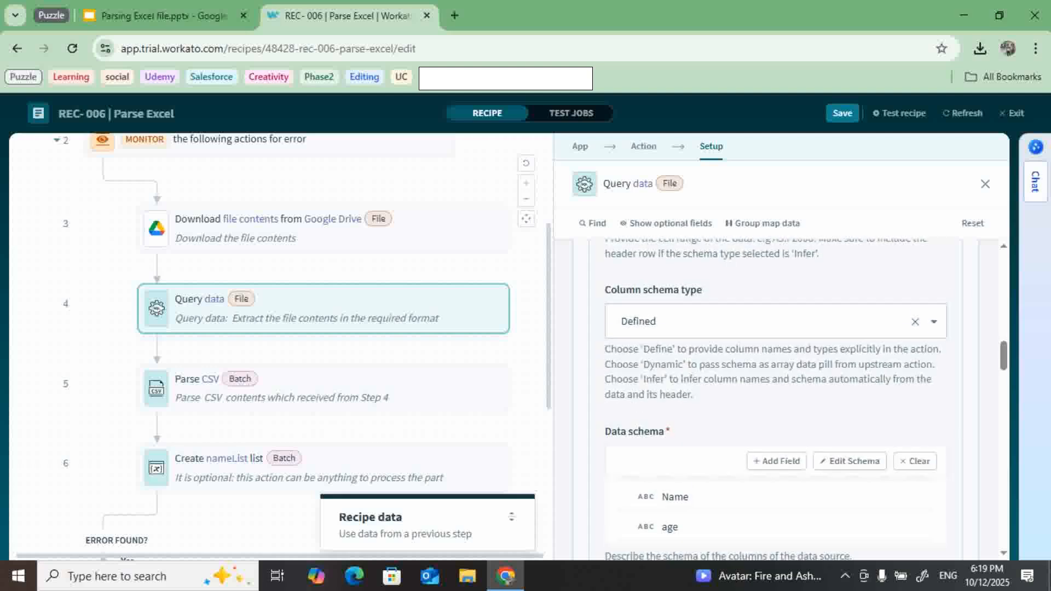
scroll(775, 399, down, 2)
scroll(776, 399, down, 1)
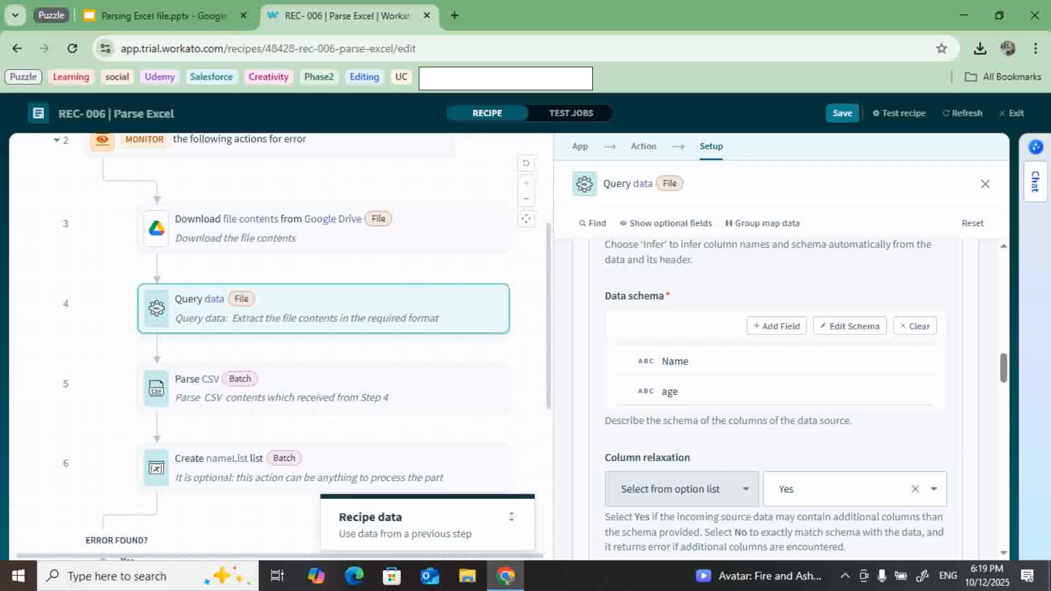
scroll(776, 400, up, 1)
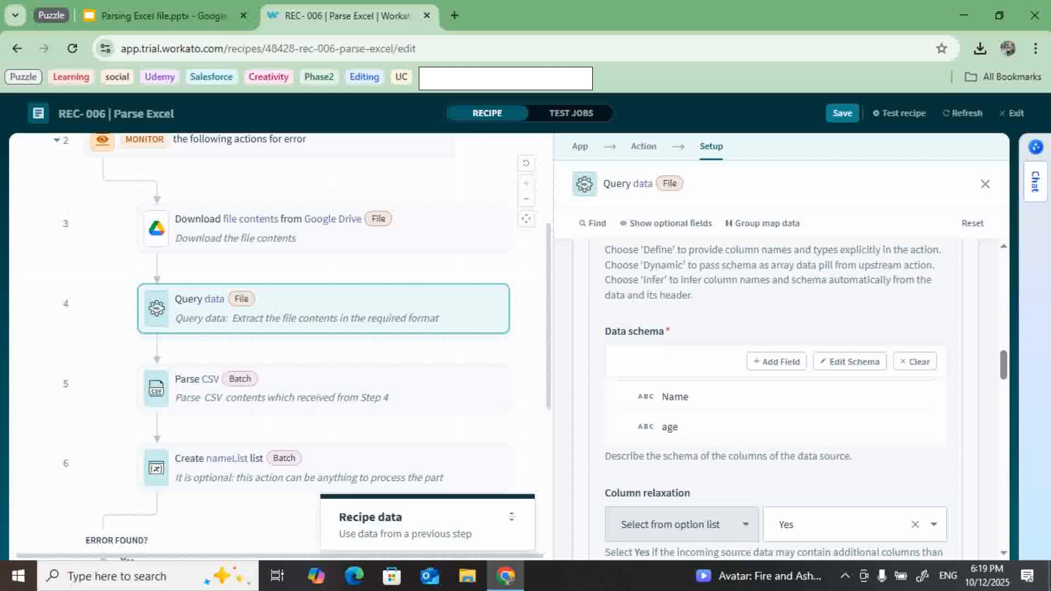
View the available column schema type options without changing the selection, and review the column relaxation setting
scroll(775, 400, up, 1)
scroll(775, 399, up, 2)
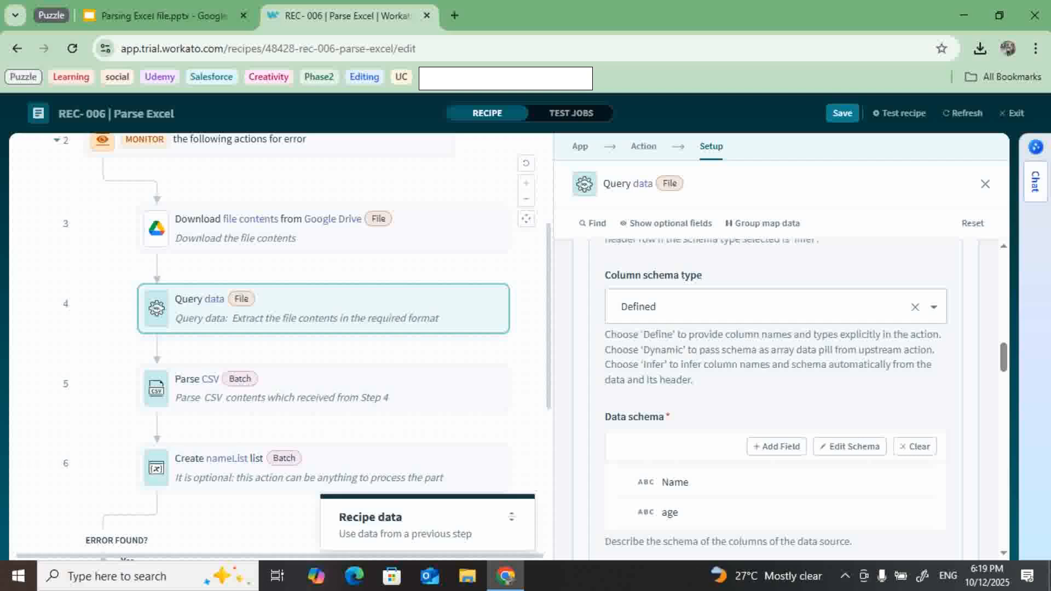
click(775, 306)
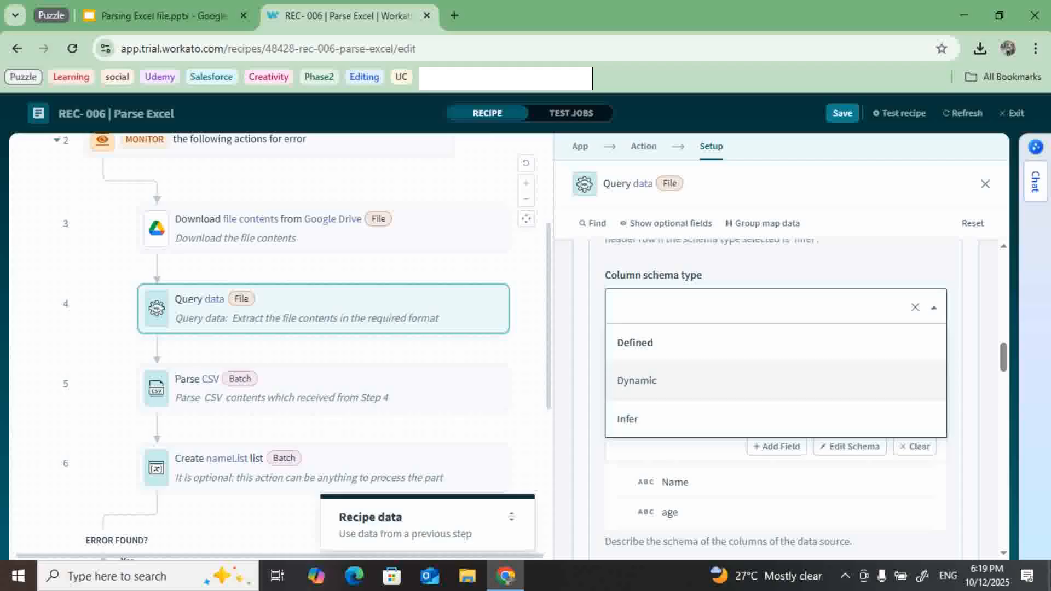
click(775, 306)
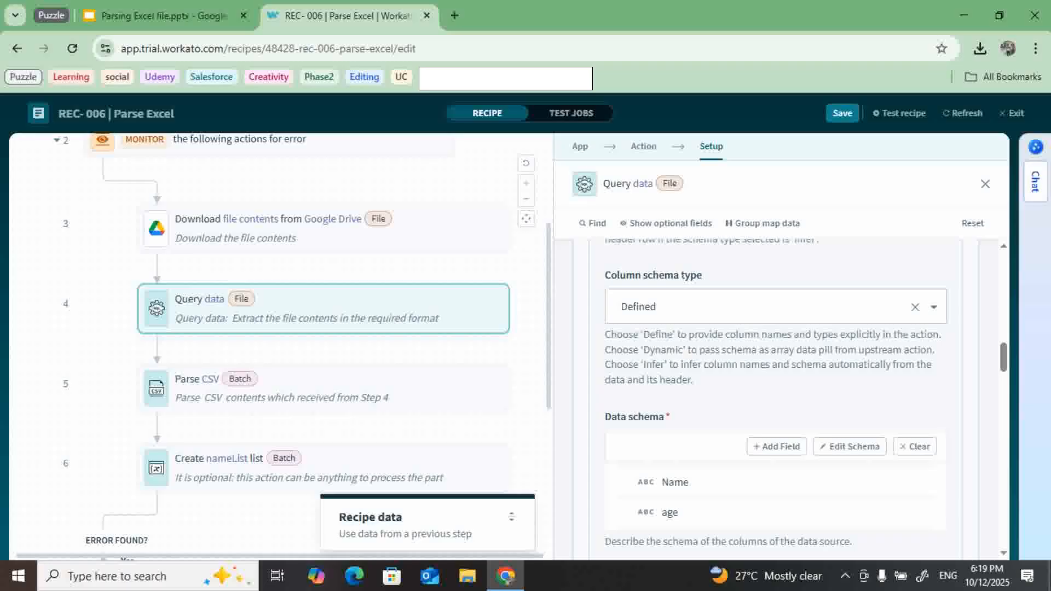
scroll(776, 399, down, 1)
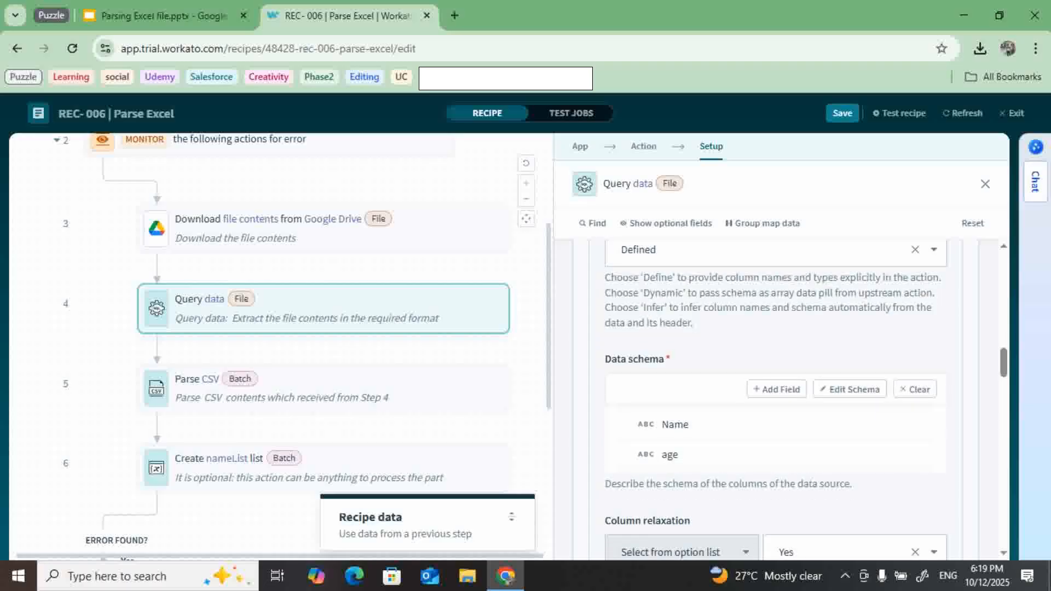
scroll(776, 400, up, 1)
scroll(776, 400, down, 3)
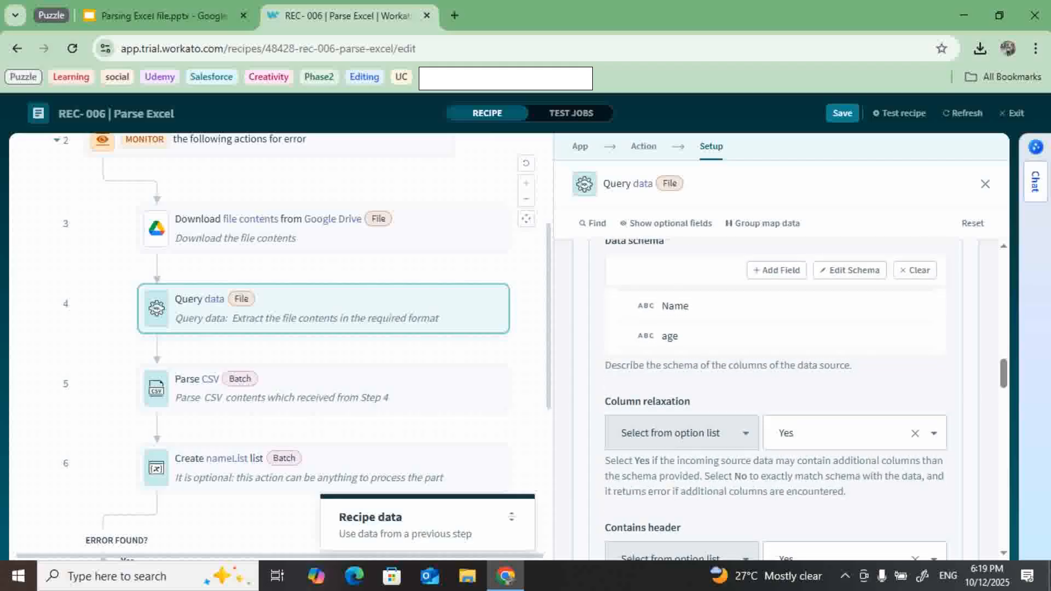
Examine the Query data source's data schema, column relaxation, contains header and header matching settings
scroll(776, 399, down, 1)
scroll(776, 400, up, 3)
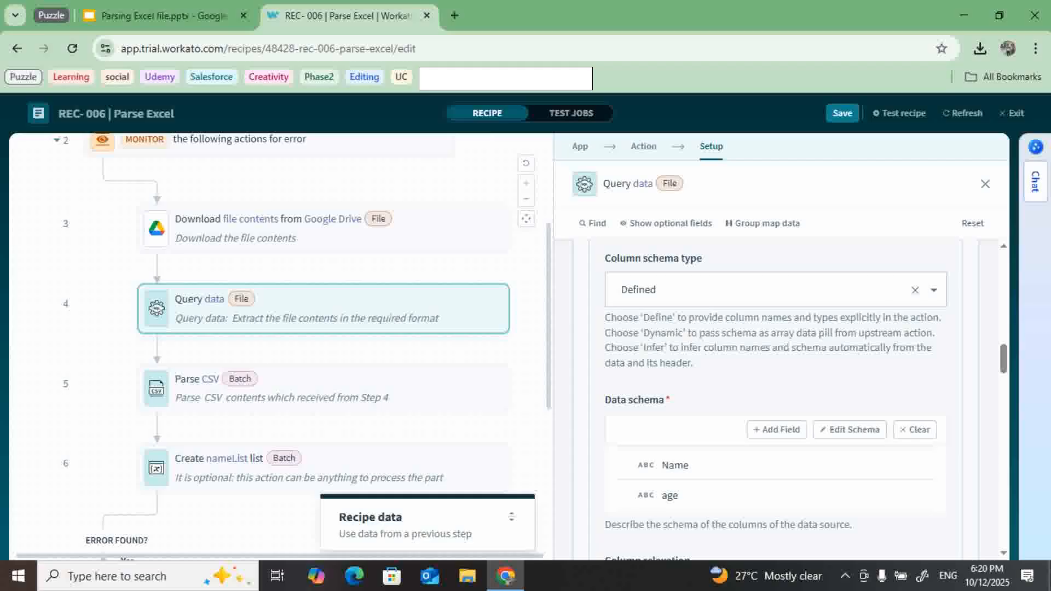
scroll(777, 400, down, 1)
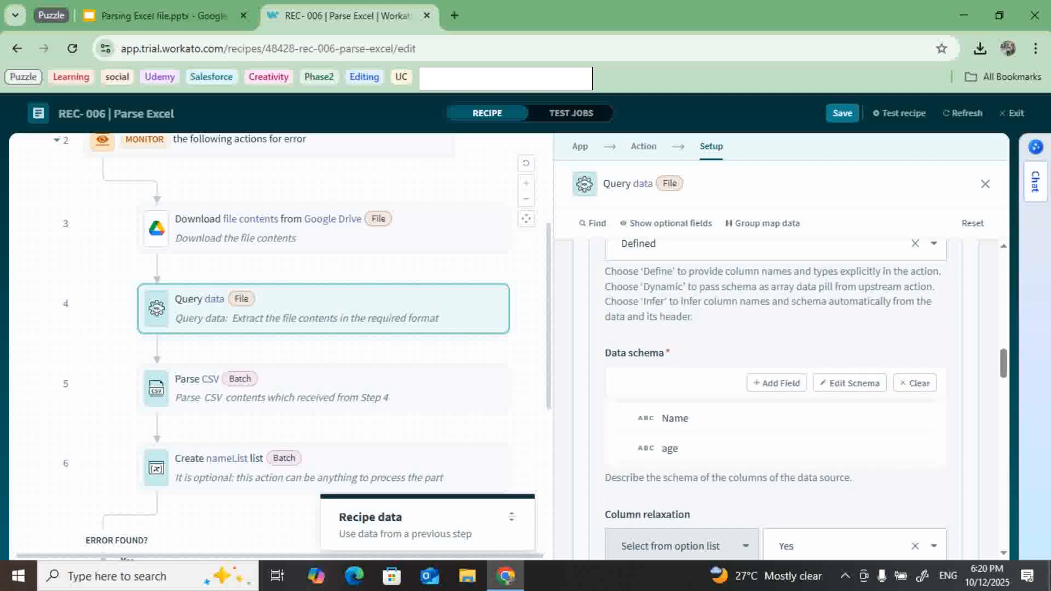
scroll(777, 399, down, 1)
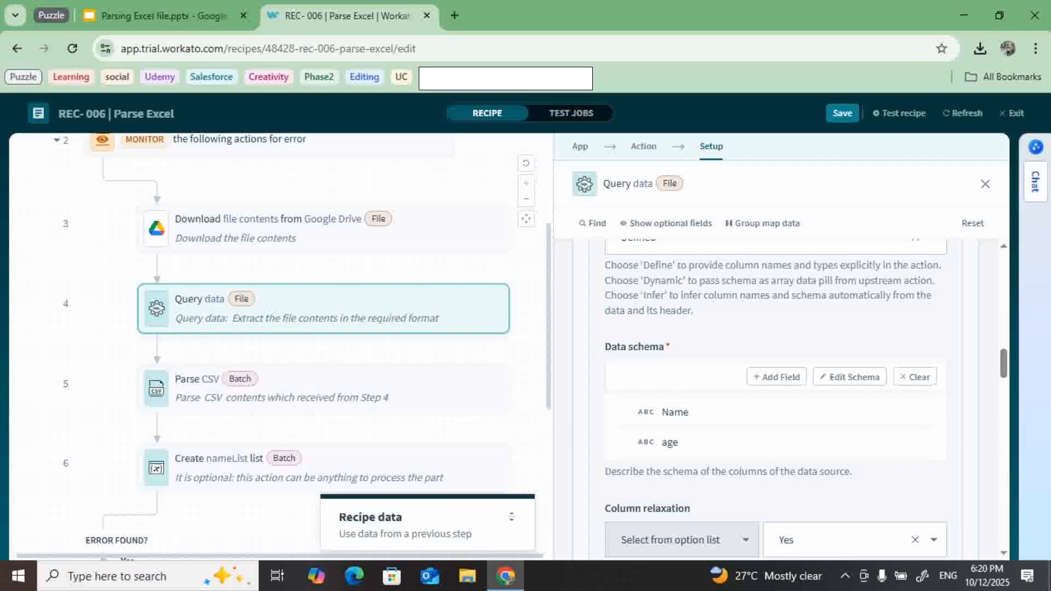
scroll(778, 400, down, 4)
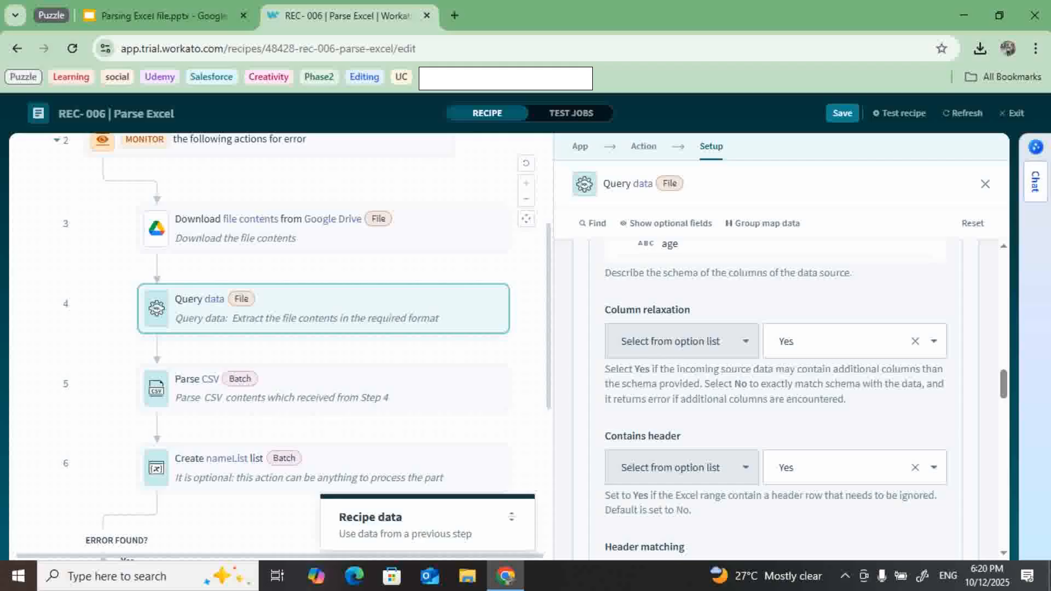
scroll(774, 399, down, 3)
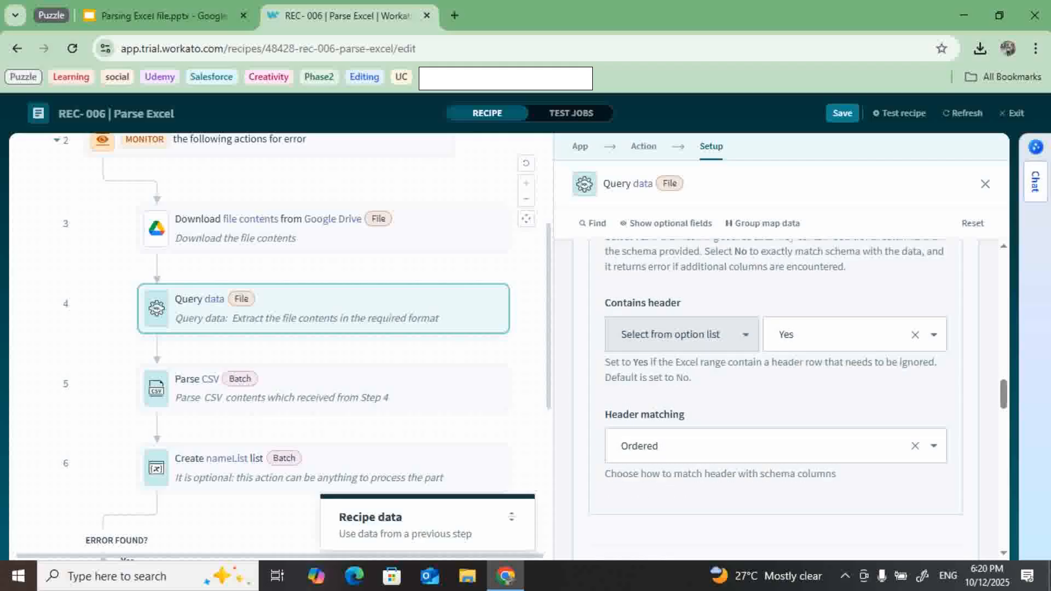
scroll(774, 399, down, 3)
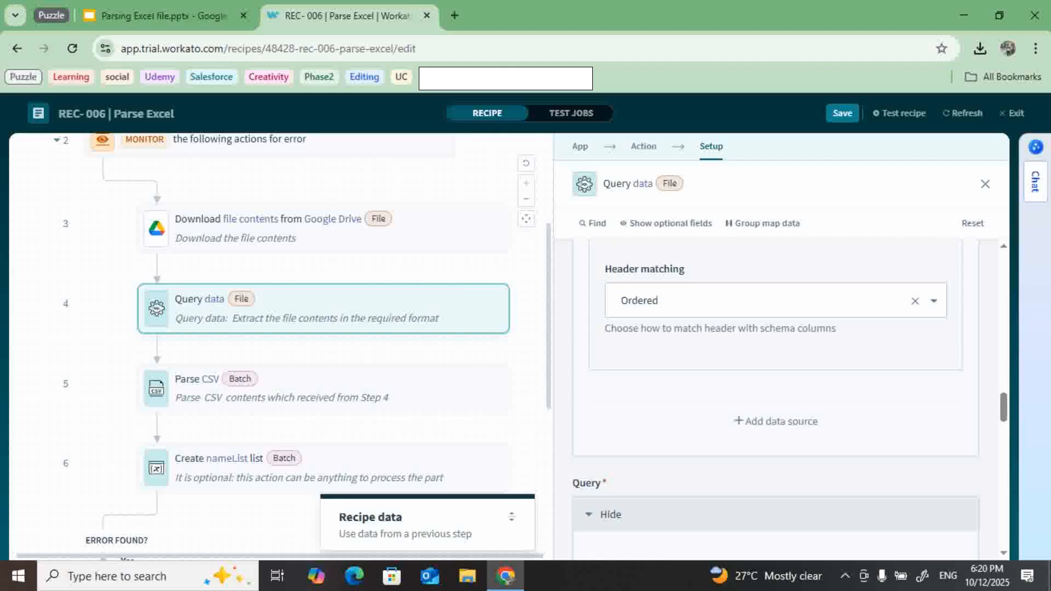
scroll(774, 400, up, 1)
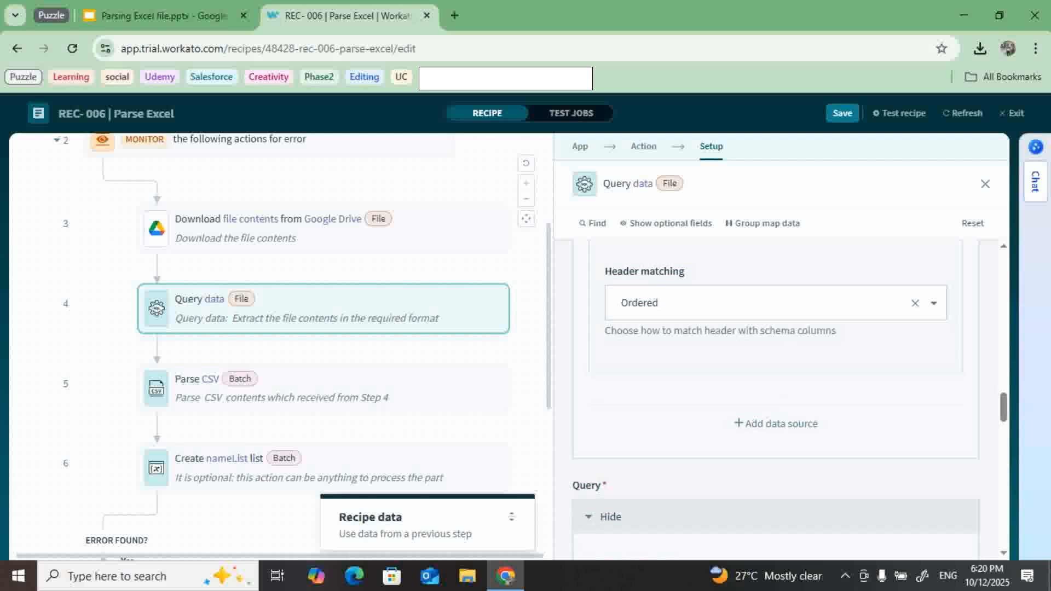
View the available header matching options without changing the selection
click(776, 303)
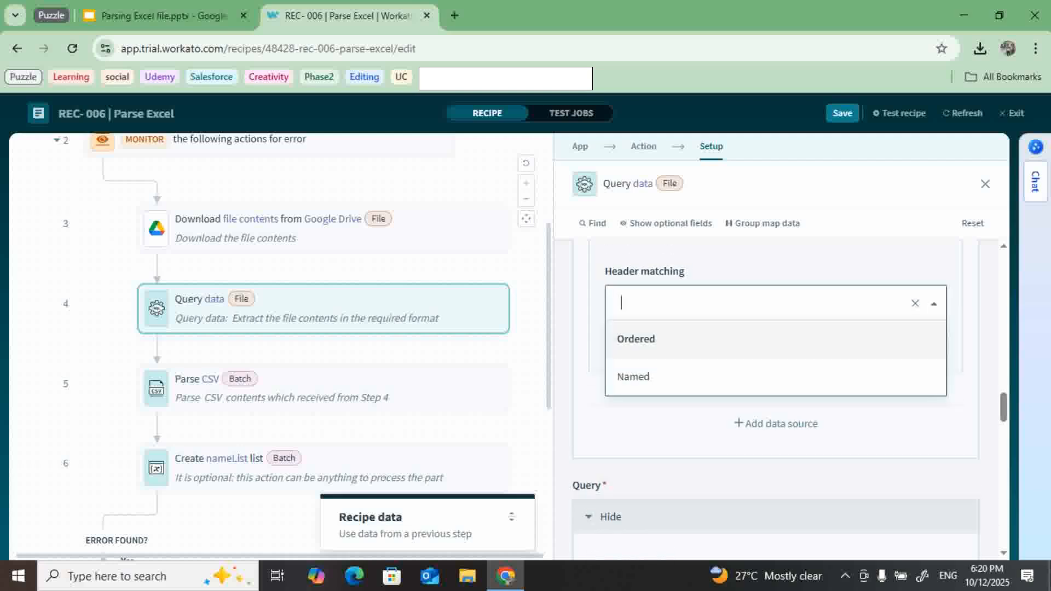
click(775, 442)
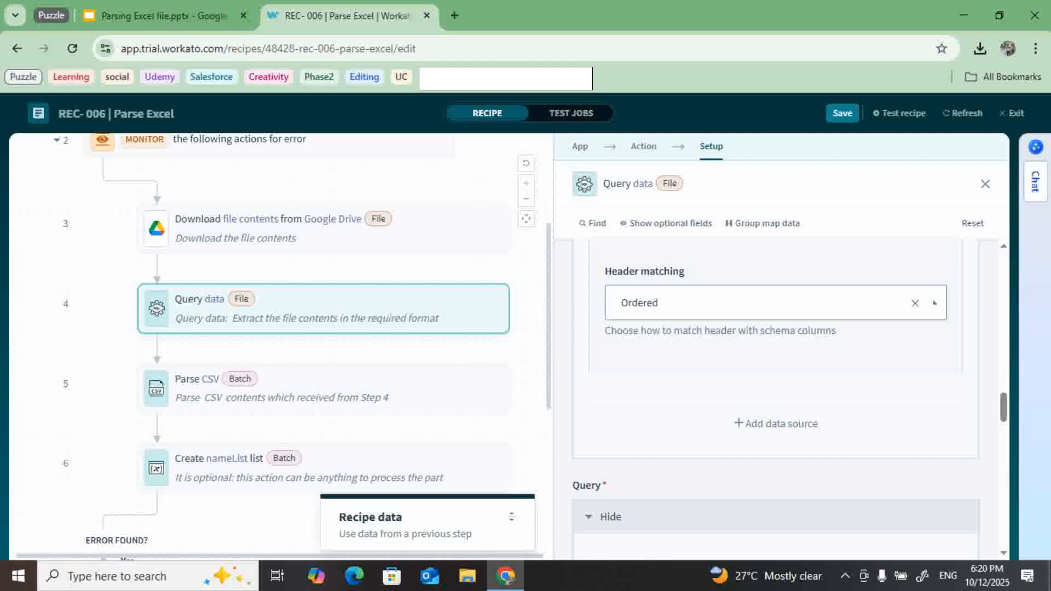
scroll(776, 399, down, 1)
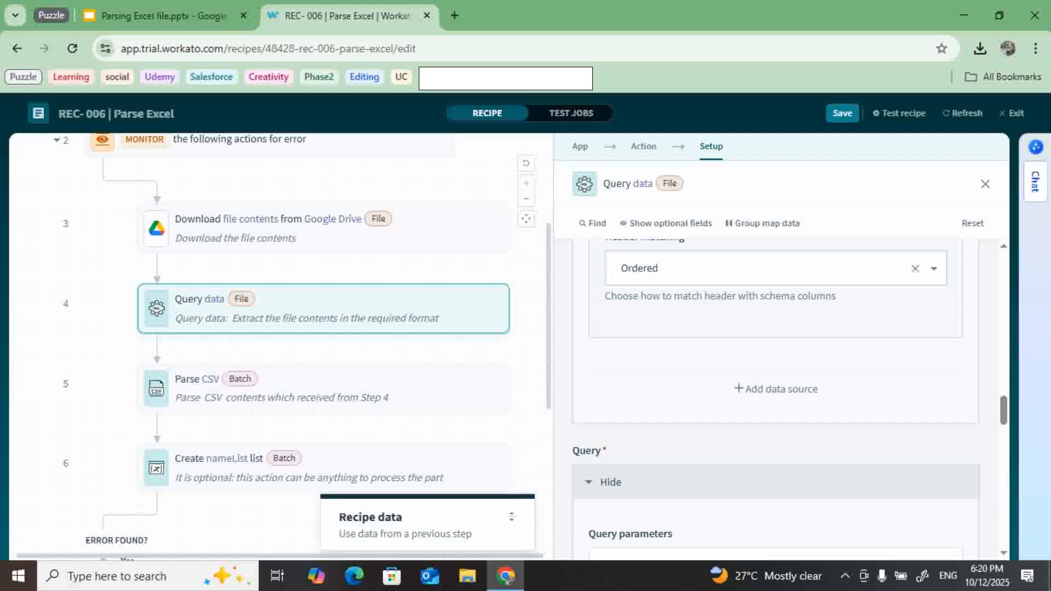
scroll(775, 399, up, 1)
Try the Named option for header matching and restore it to Ordered
click(775, 308)
click(630, 379)
scroll(775, 400, down, 3)
scroll(776, 399, up, 2)
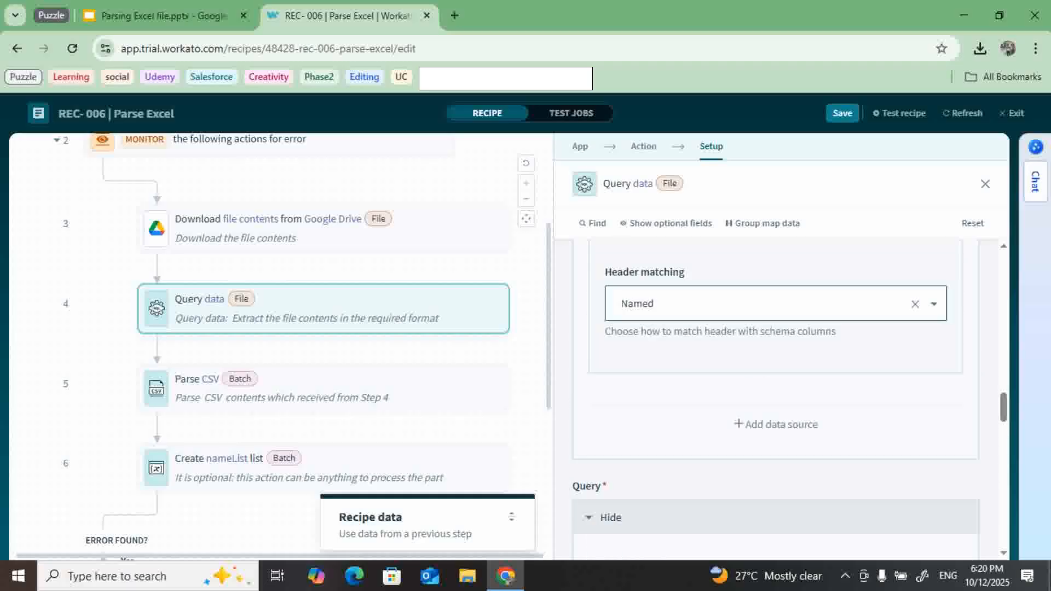
click(775, 303)
click(635, 340)
Examine the Query data action's query parameters section and its SQL query
scroll(775, 399, down, 4)
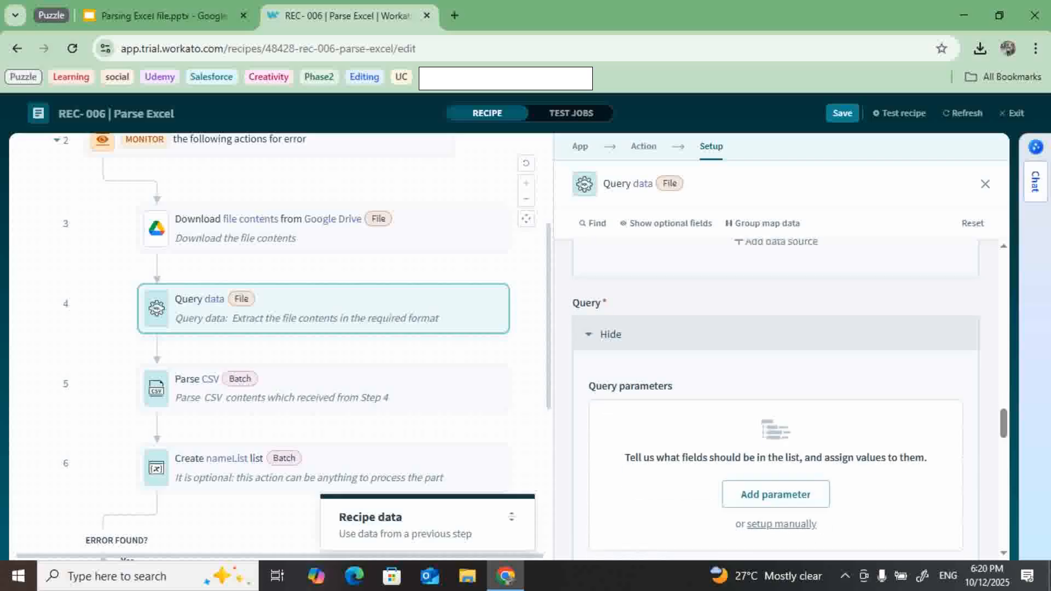
scroll(775, 399, down, 1)
scroll(776, 400, up, 3)
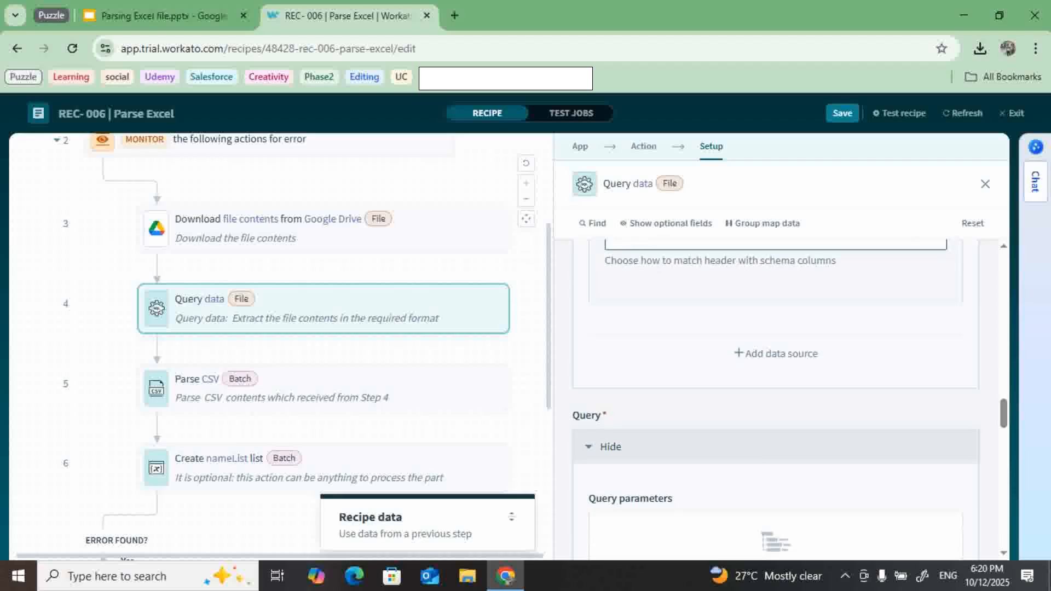
scroll(775, 400, down, 7)
scroll(776, 399, down, 1)
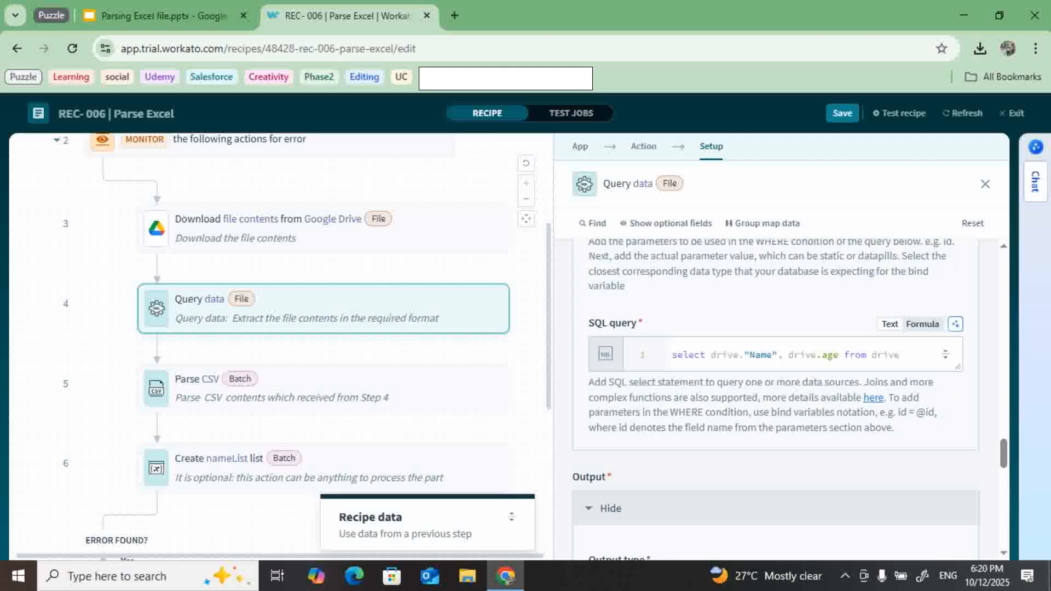
Check the data source name that the SQL query references against the source's name, type and range settings
scroll(775, 399, up, 12)
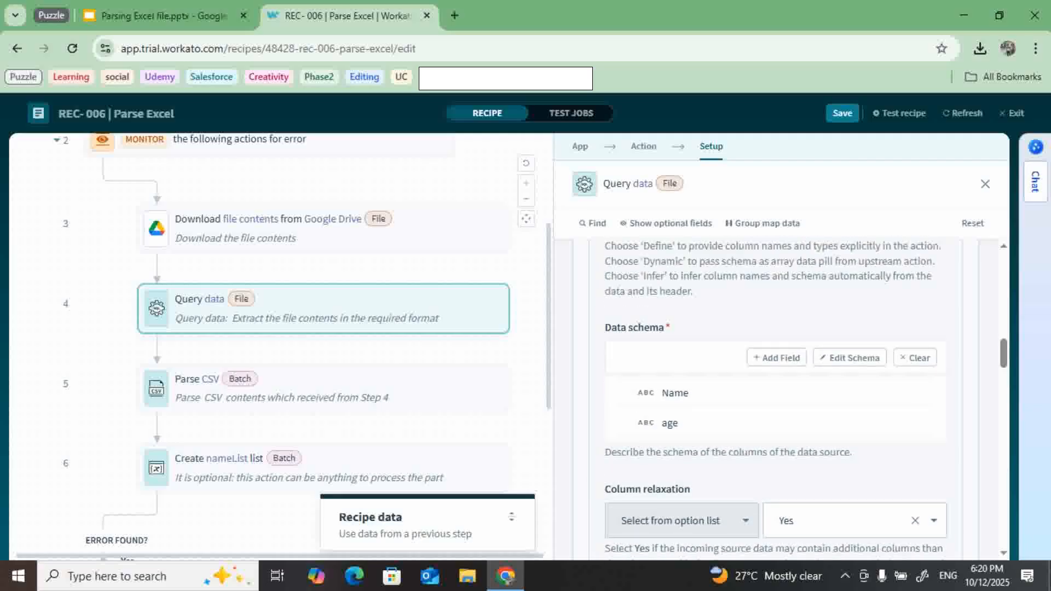
scroll(775, 399, up, 8)
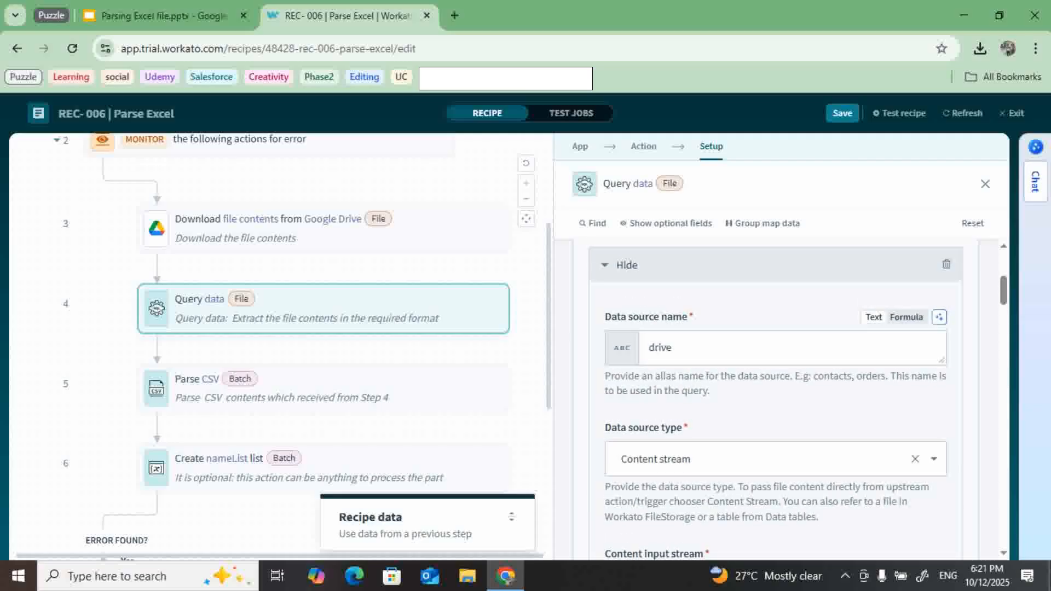
scroll(775, 399, down, 1)
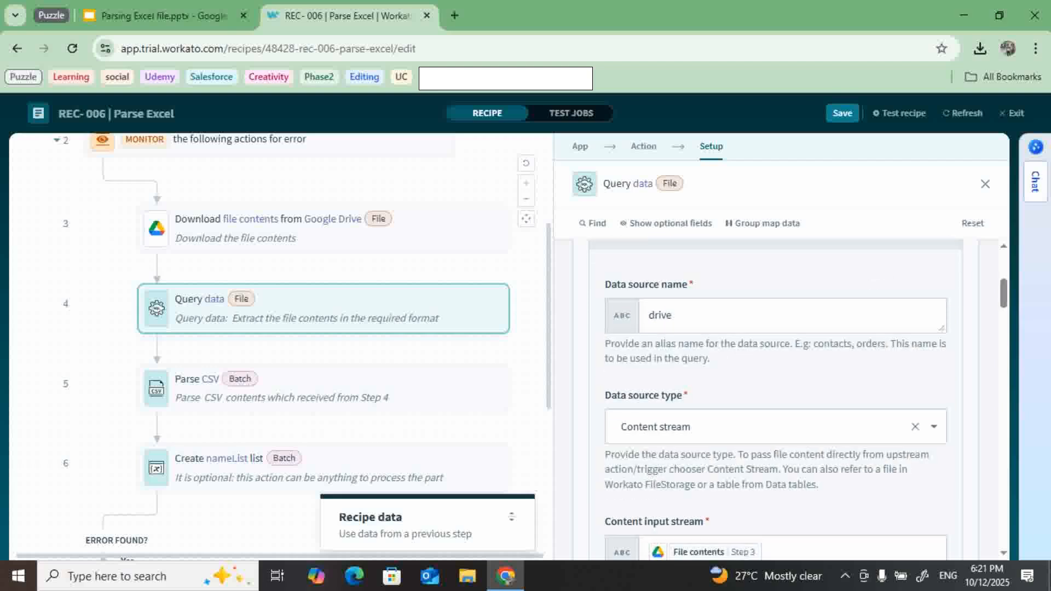
scroll(775, 400, down, 15)
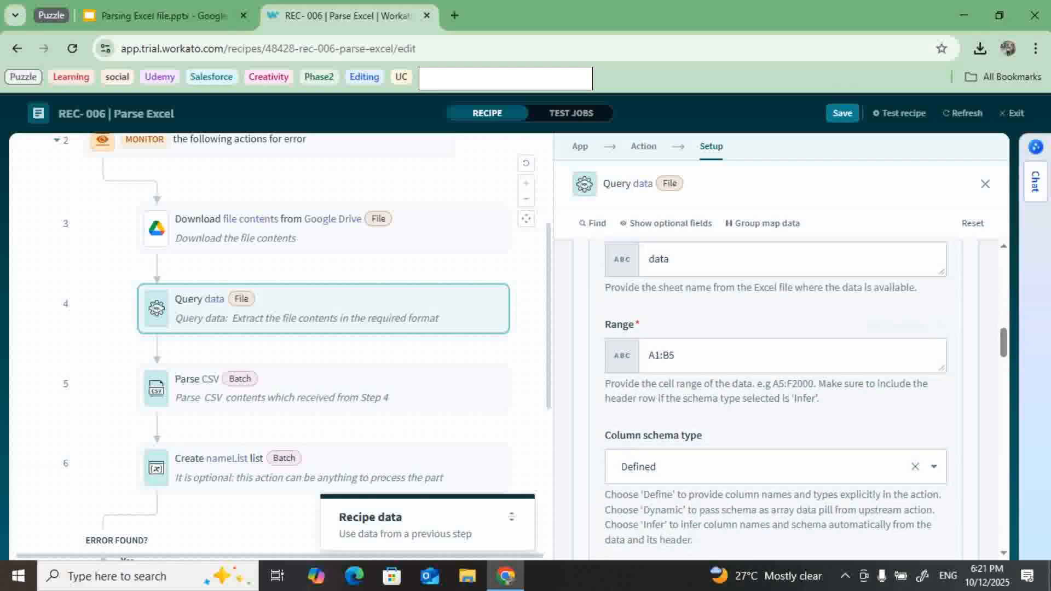
scroll(776, 400, down, 7)
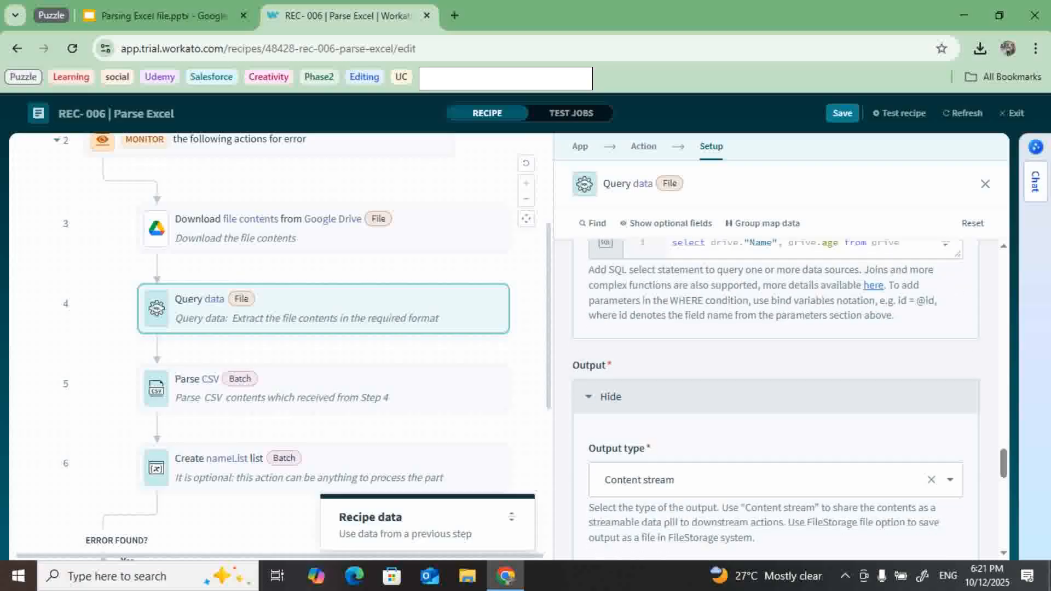
Review the Query data output settings: output type, file type, include header row, column delimiter, quote type and quote character
scroll(776, 400, down, 2)
scroll(775, 399, up, 1)
scroll(776, 400, down, 3)
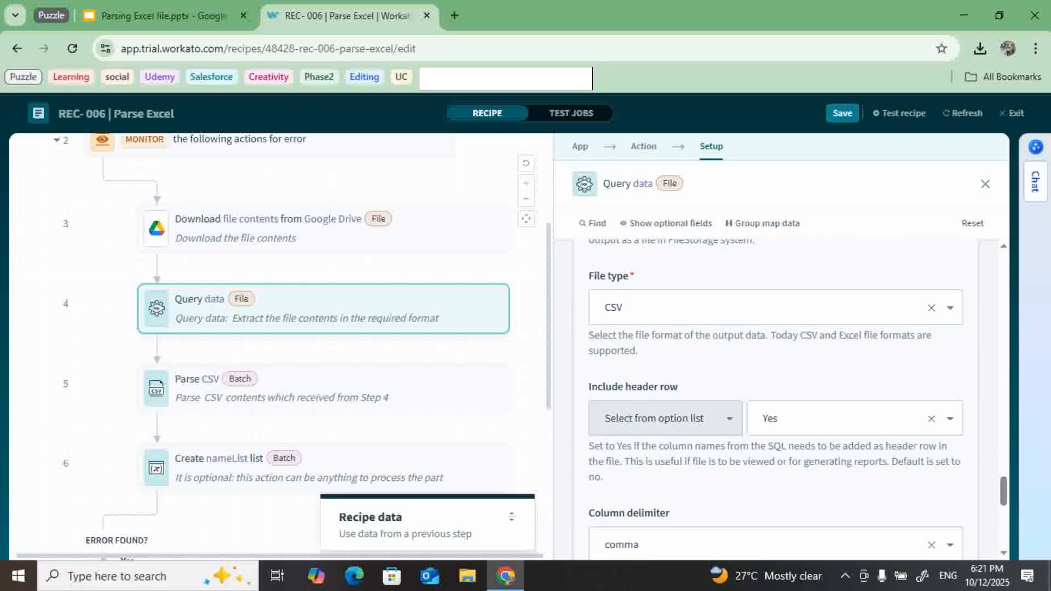
scroll(775, 400, up, 3)
scroll(775, 399, up, 1)
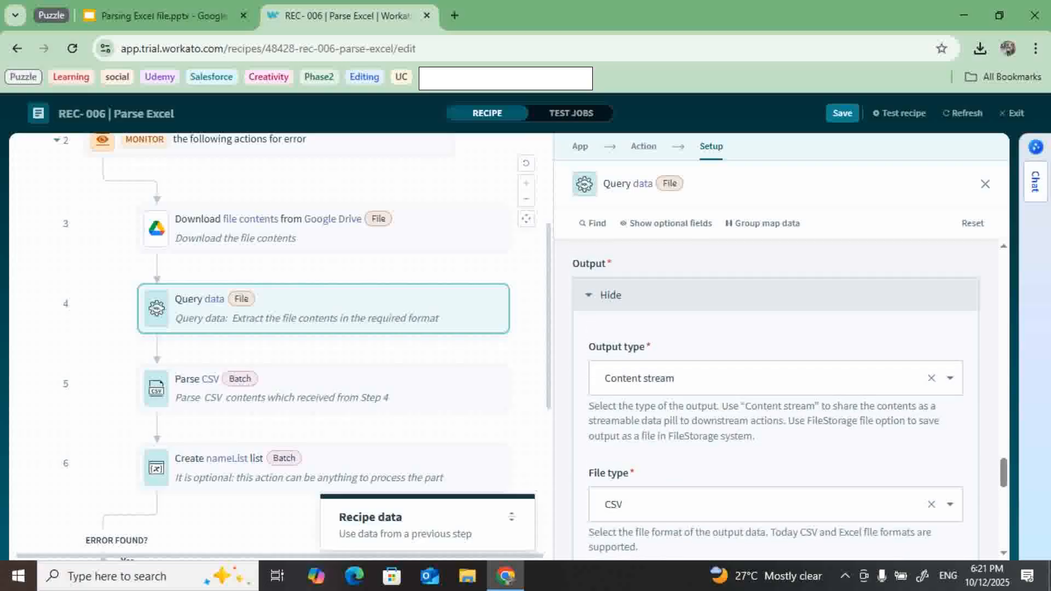
scroll(775, 398, down, 3)
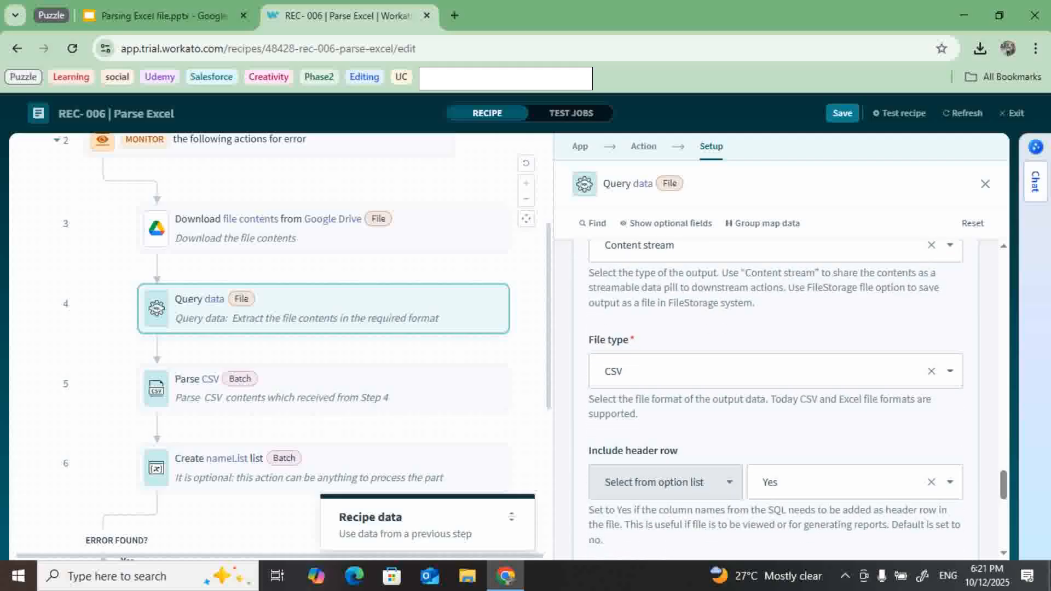
scroll(776, 400, down, 4)
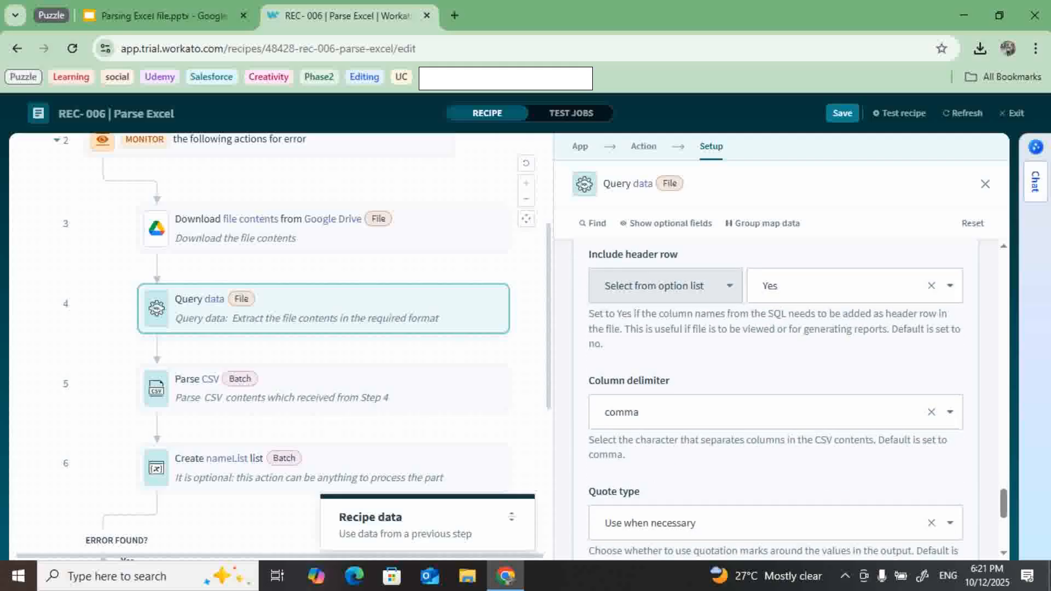
scroll(775, 399, down, 2)
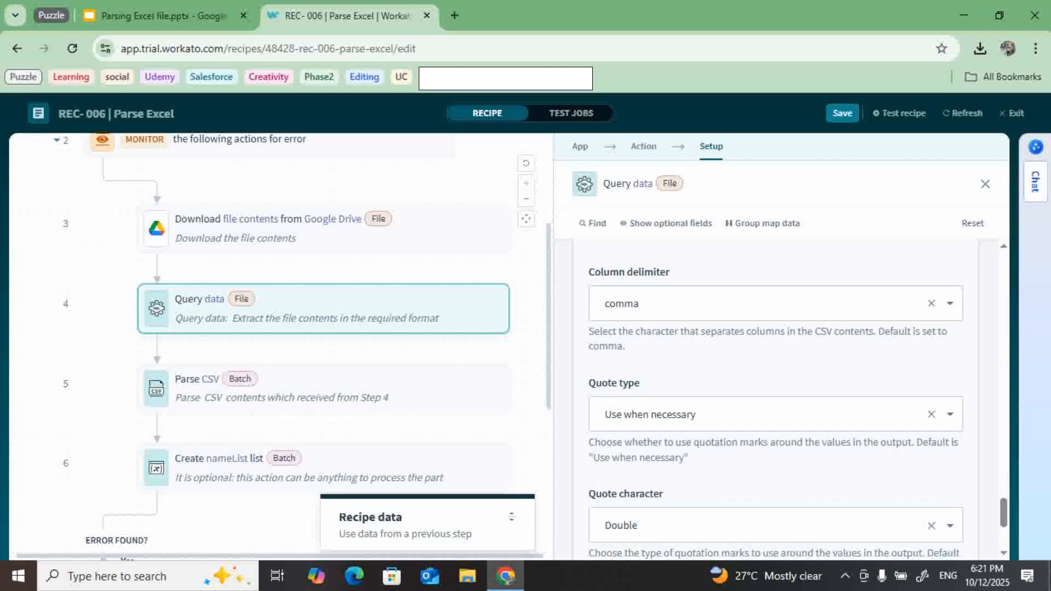
scroll(775, 399, down, 1)
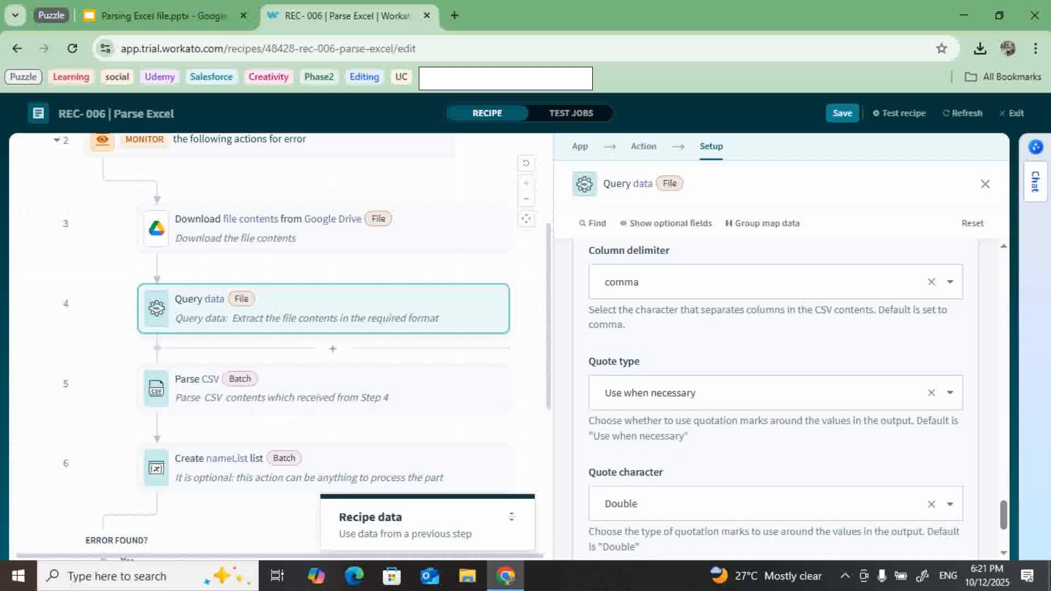
Open the Parse CSV action in step 5 and review its CSV contents, delimiter, header schema, column tracking and quote character
click(322, 388)
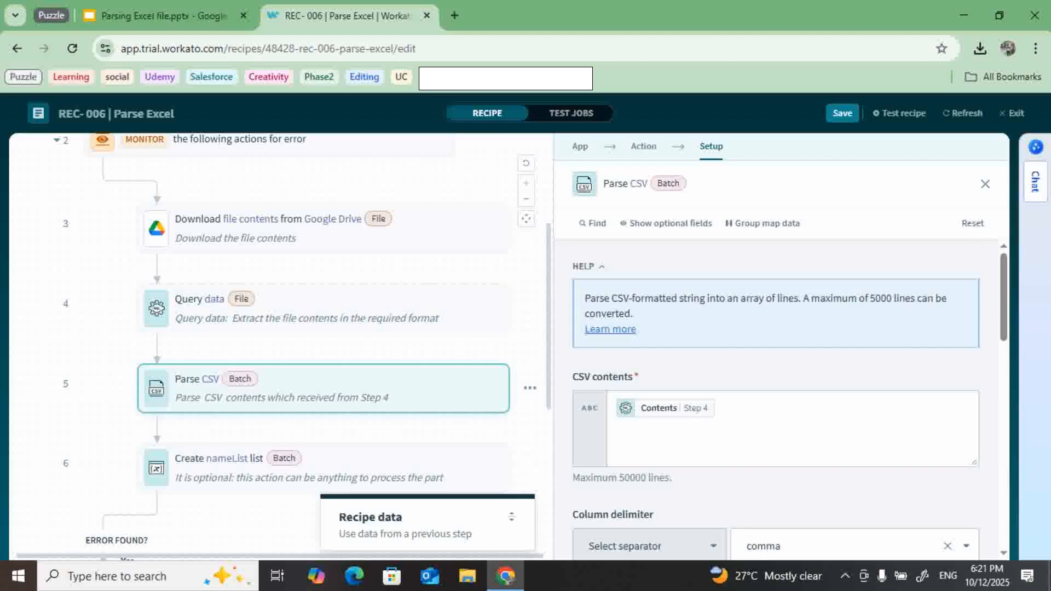
scroll(774, 400, down, 1)
scroll(775, 399, down, 1)
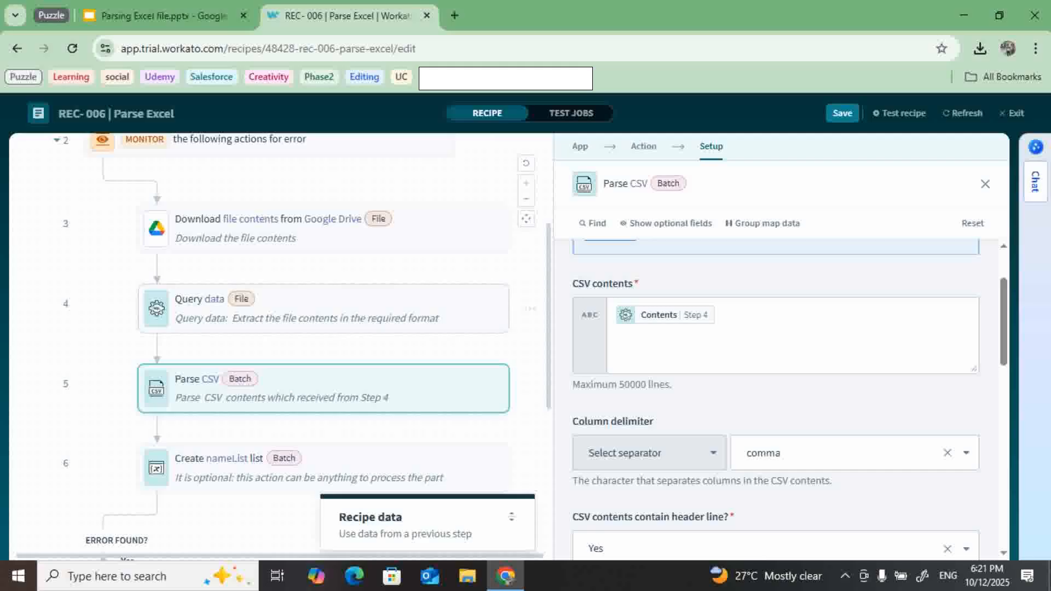
scroll(775, 400, down, 5)
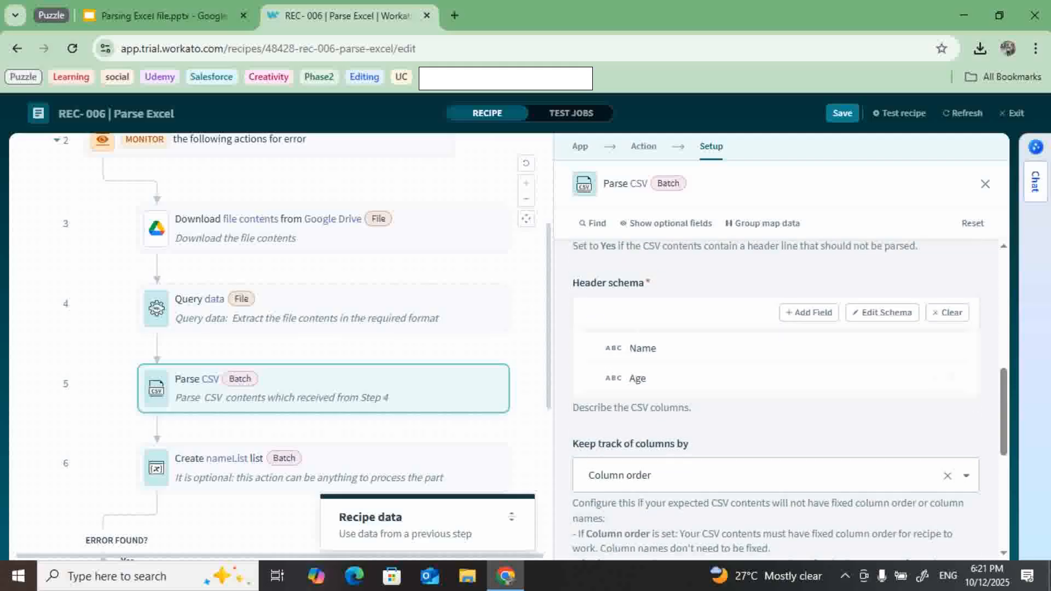
scroll(775, 400, up, 1)
scroll(775, 400, down, 3)
scroll(775, 399, down, 3)
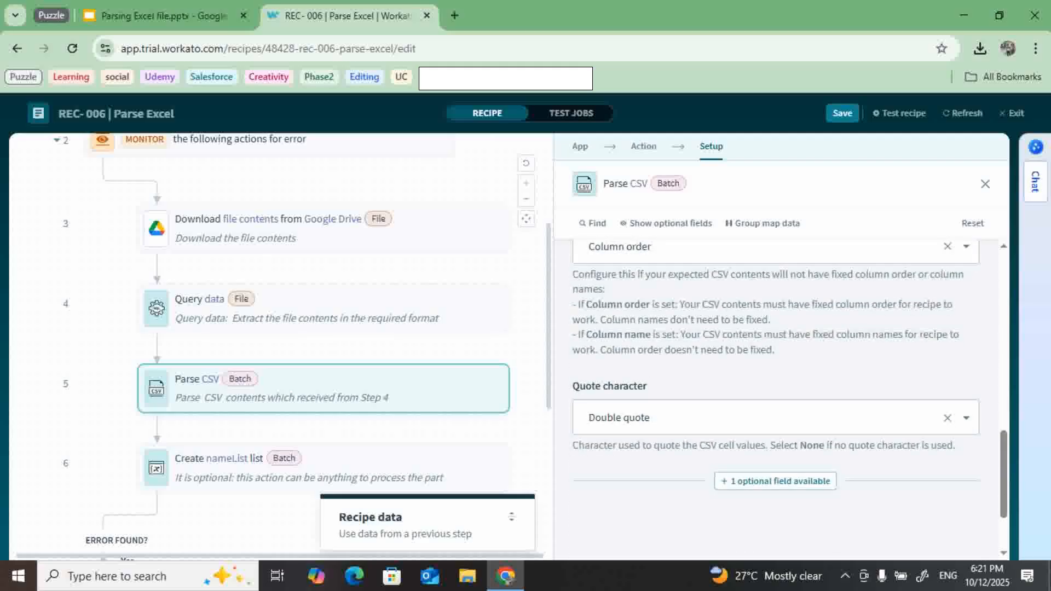
scroll(775, 399, up, 5)
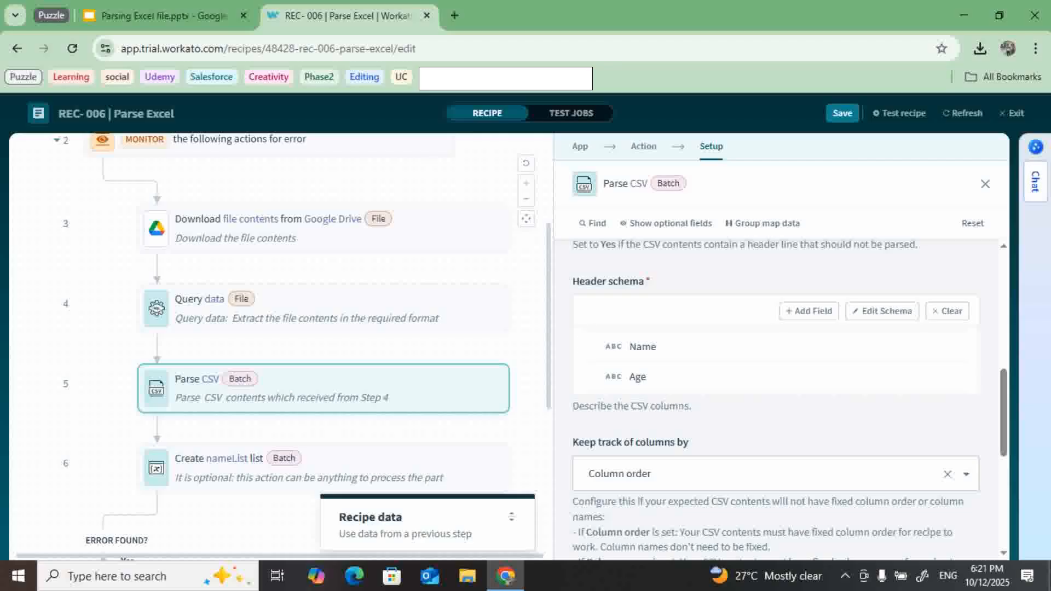
scroll(777, 394, down, 3)
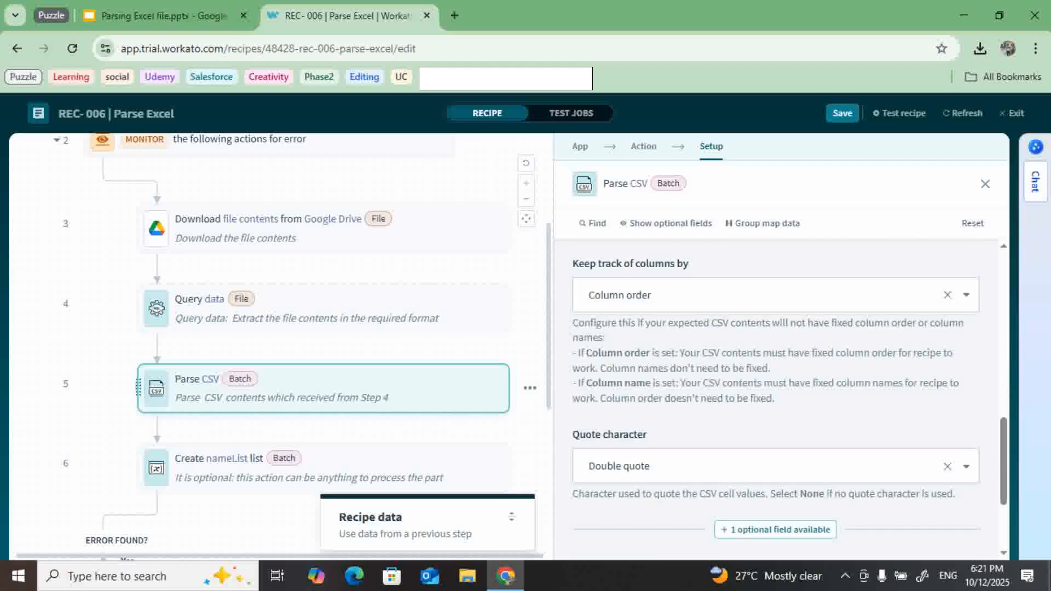
Open the Create nameList list action in step 6 and review its list name and list item schema
scroll(323, 383, down, 2)
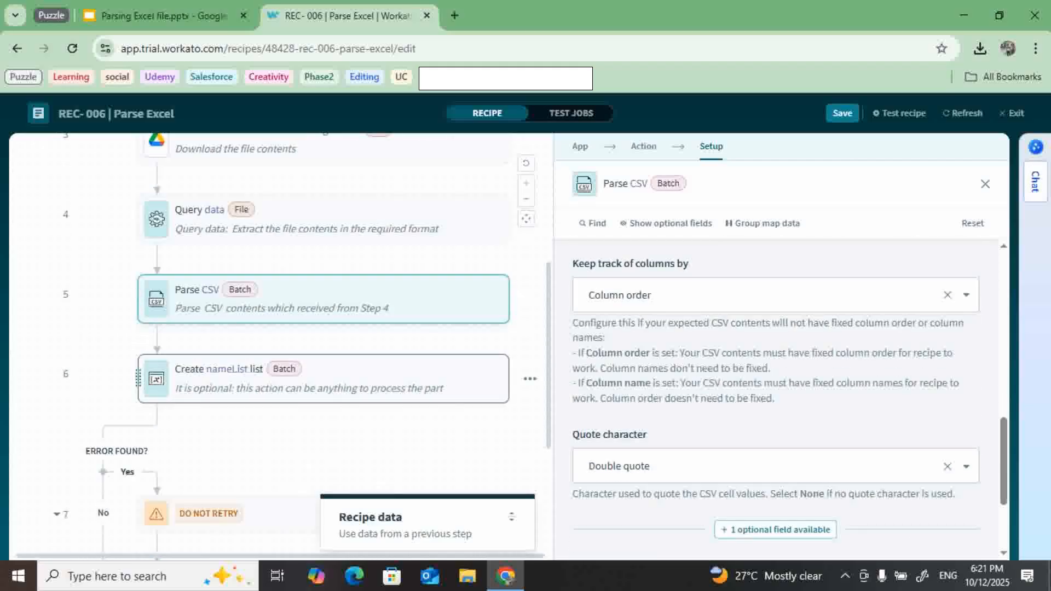
click(323, 378)
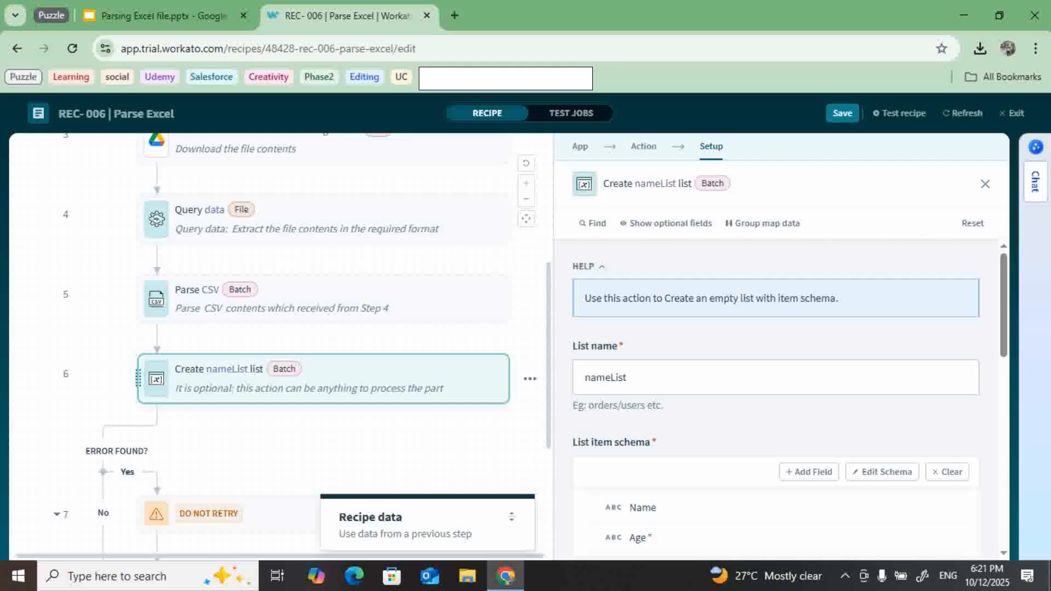
scroll(778, 400, down, 2)
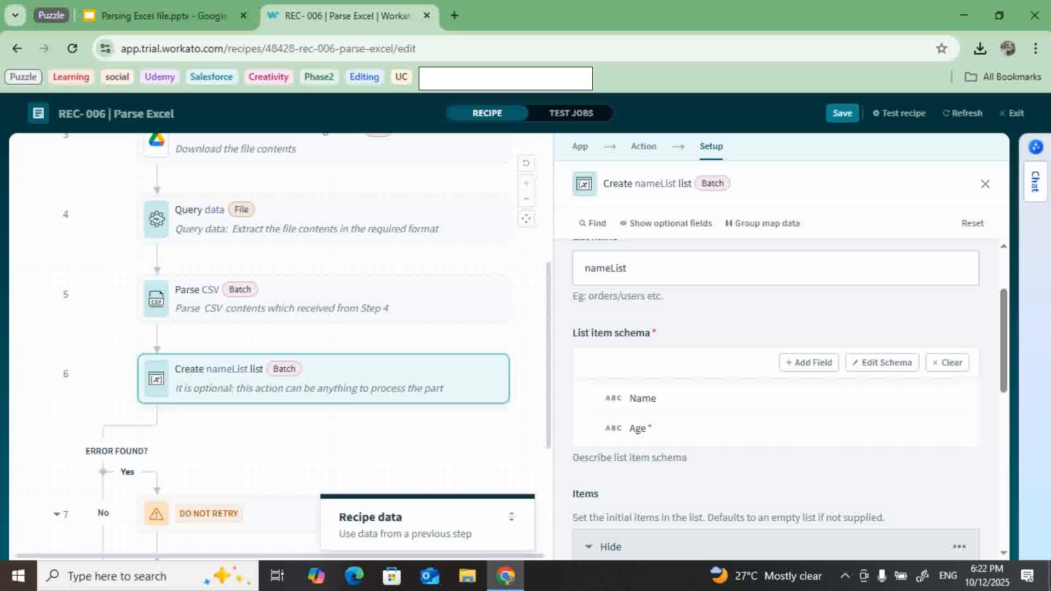
scroll(323, 246, down, 2)
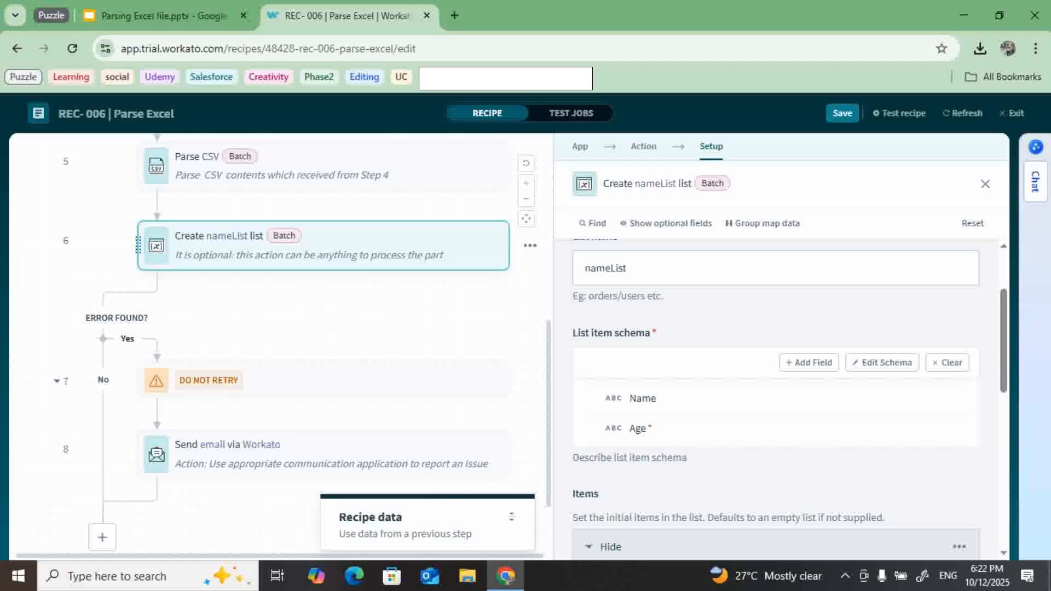
Open the Send email via Workato action in step 8 of the error branch, then close its setup
scroll(322, 328, down, 1)
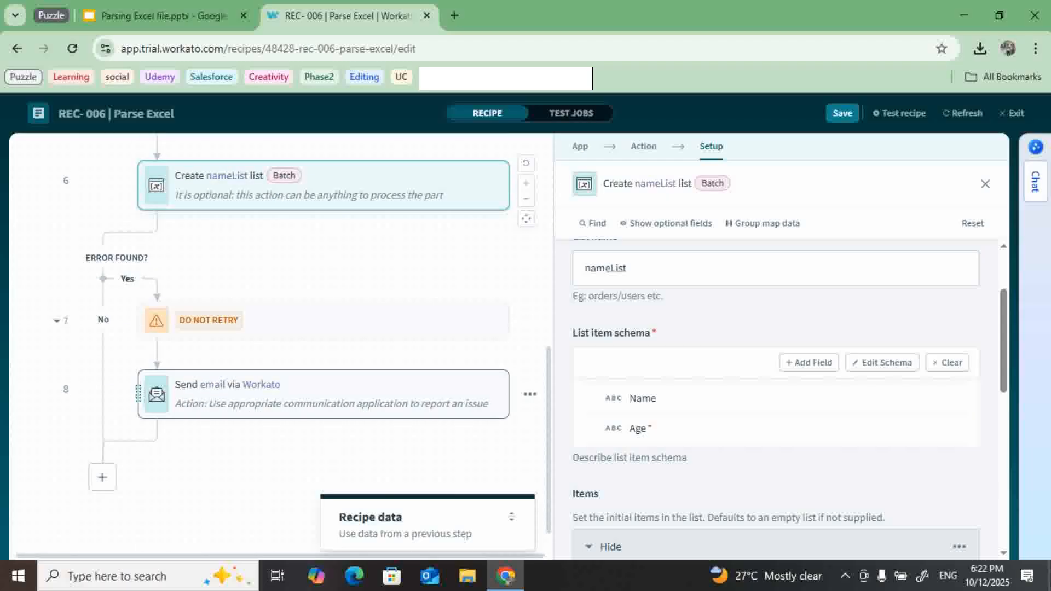
click(323, 394)
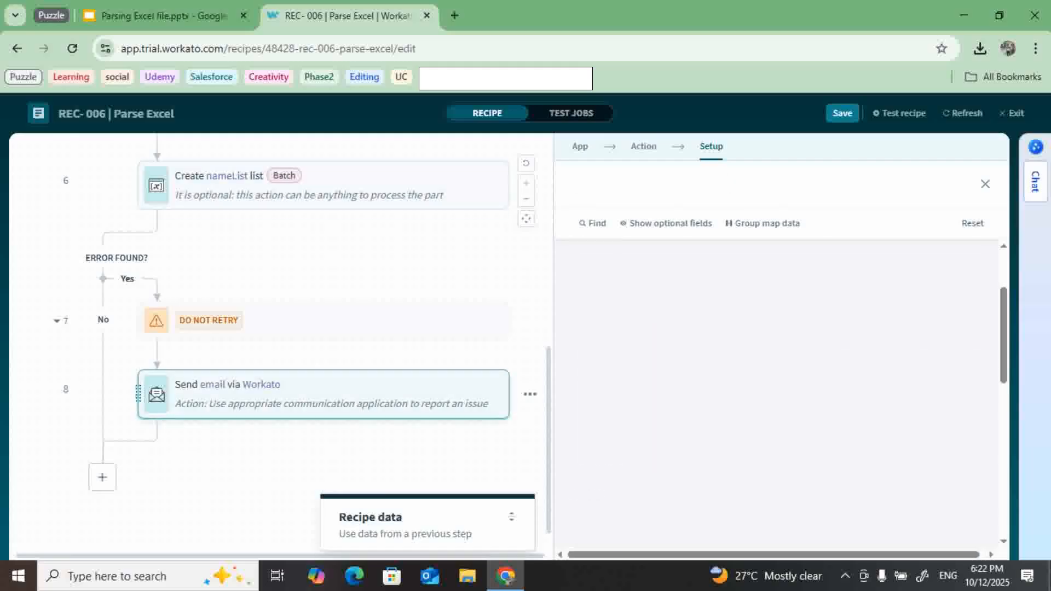
click(350, 263)
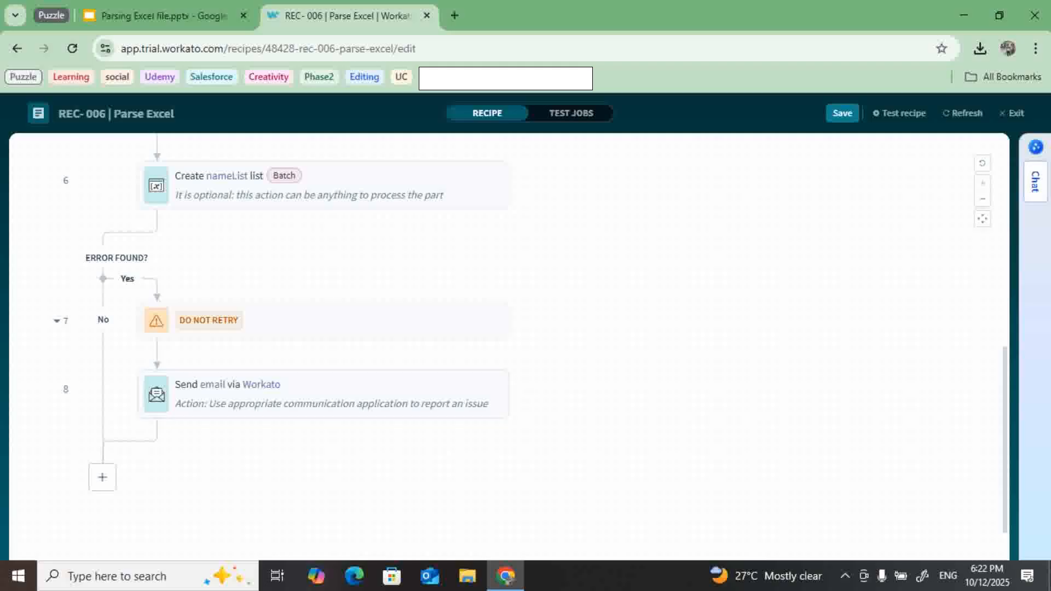
Save the Parse Excel recipe and exit the recipe editor
scroll(525, 345, up, 6)
scroll(525, 345, up, 3)
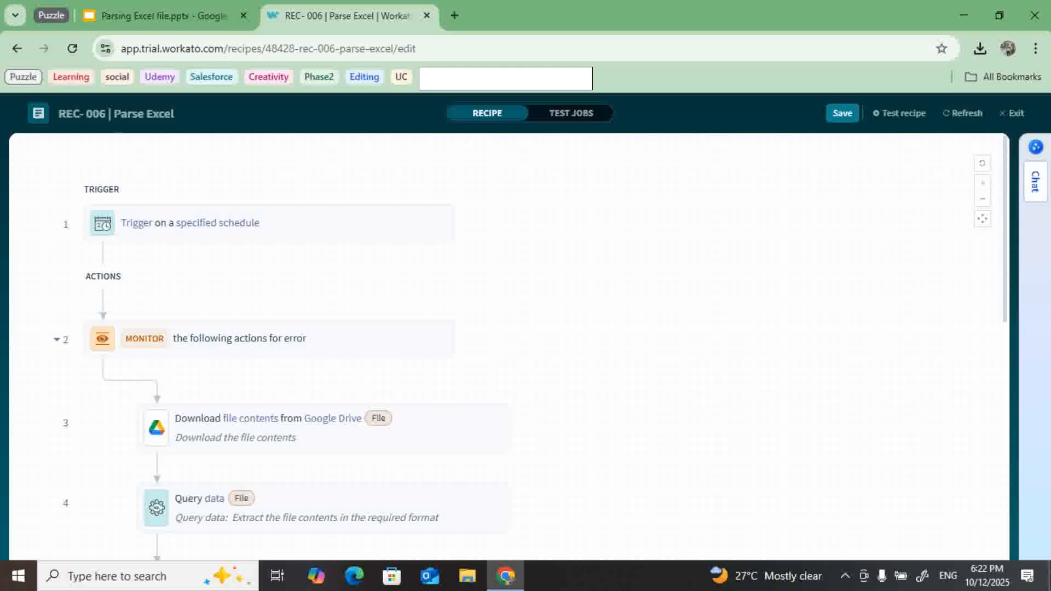
click(1012, 112)
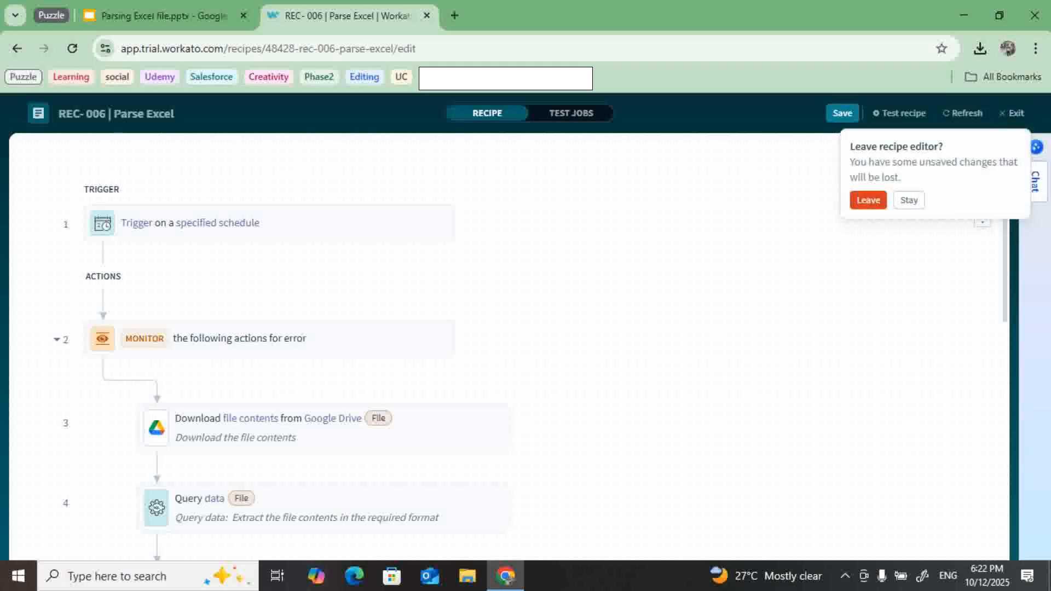
click(842, 113)
click(1011, 113)
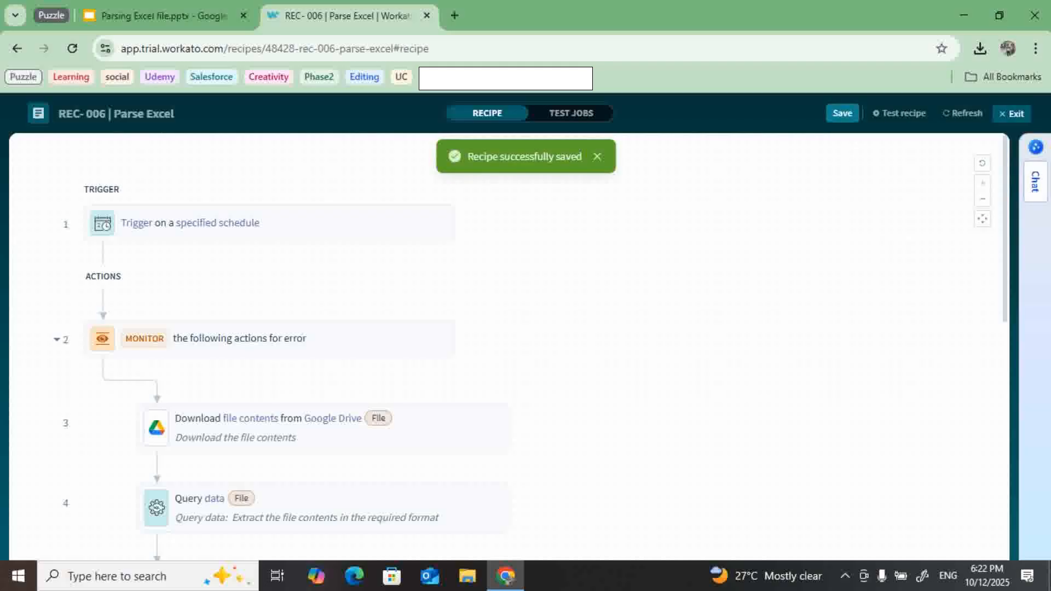
Start the recipe and stop it once a new job is queued in the jobs list
click(902, 195)
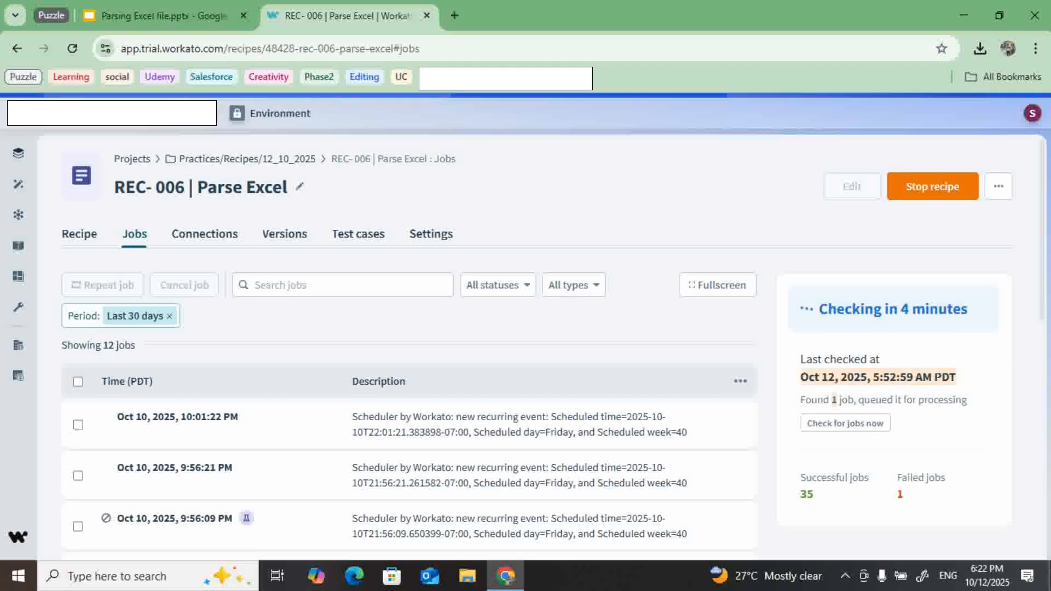
scroll(536, 346, down, 1)
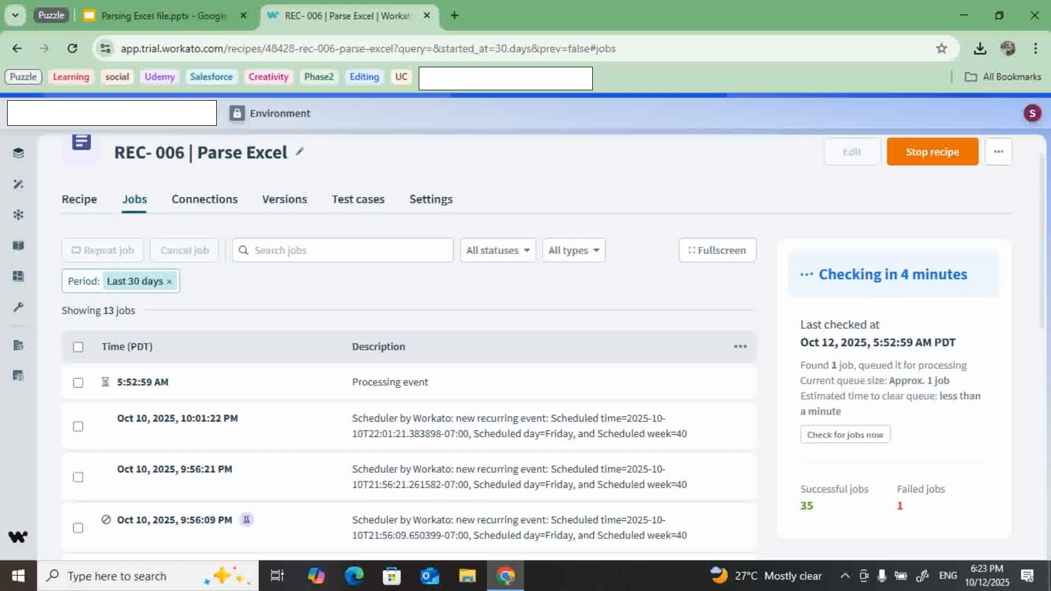
scroll(542, 350, up, 1)
click(932, 189)
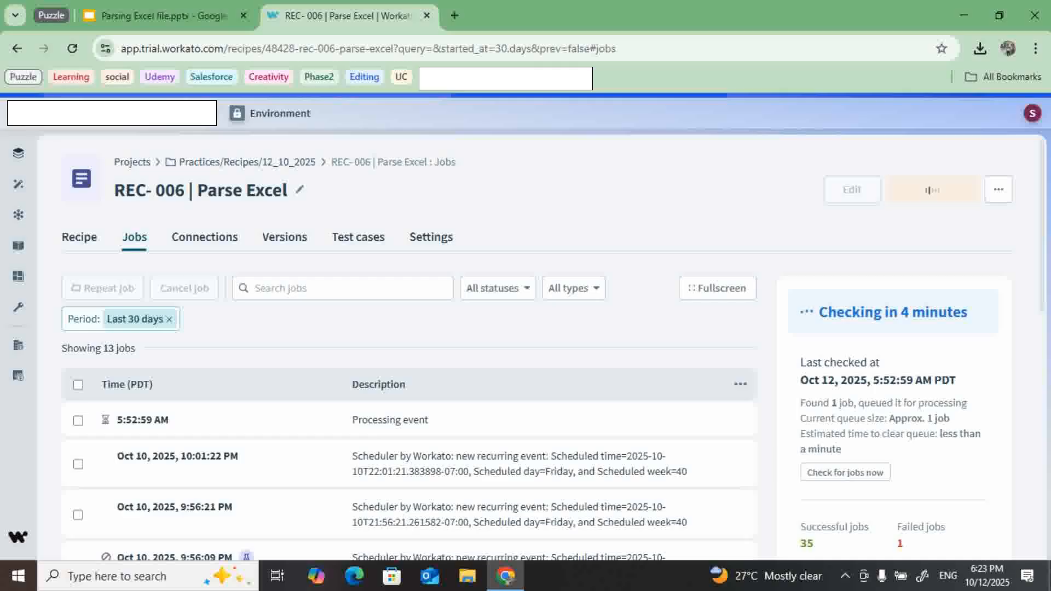
Reload the recipe's jobs page to check the processing status of the newest job
scroll(541, 350, down, 1)
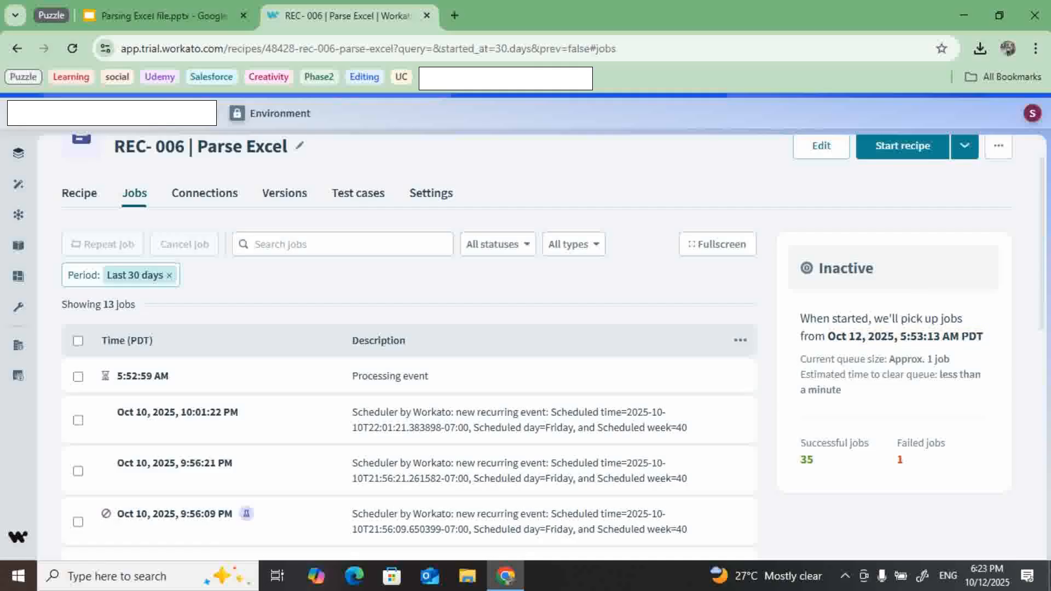
click(72, 48)
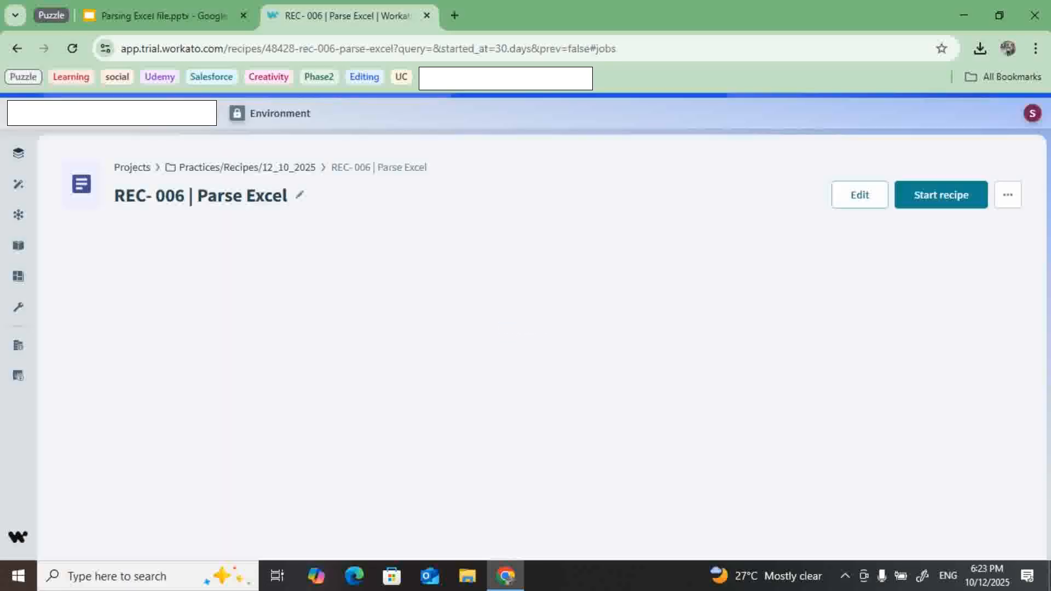
scroll(552, 346, down, 1)
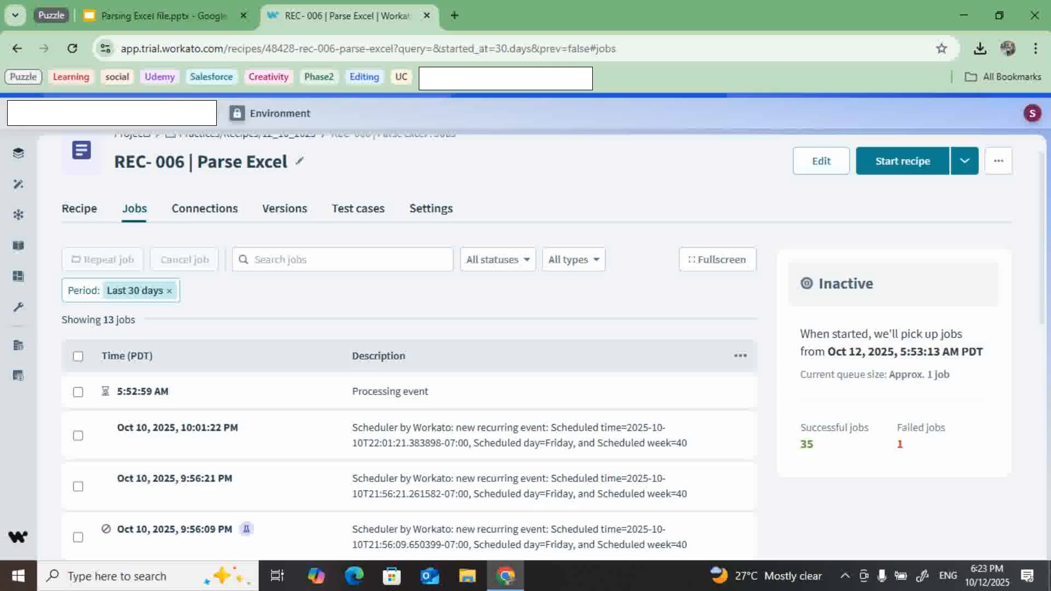
click(73, 48)
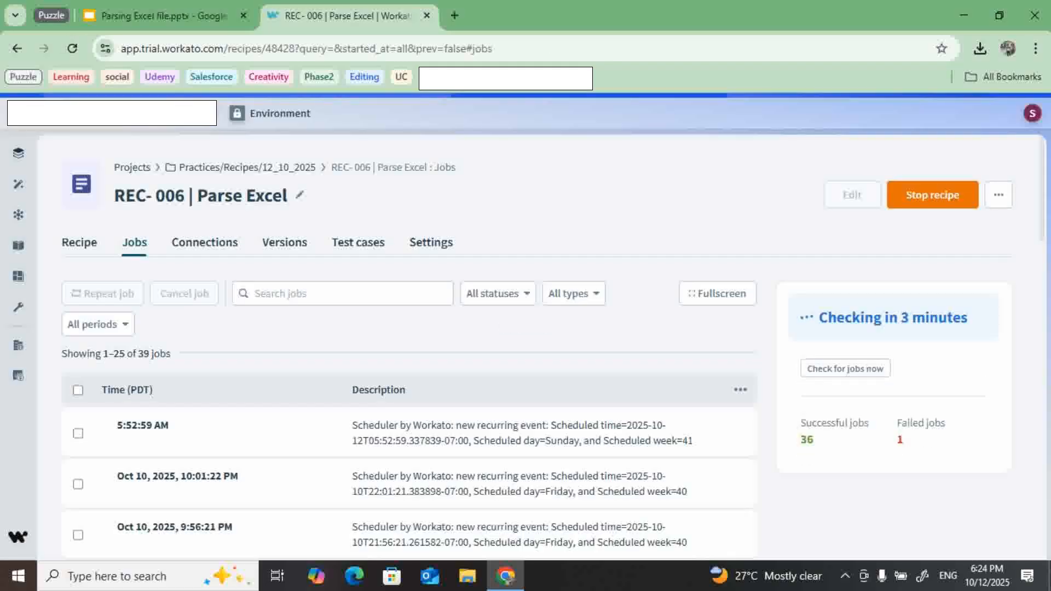
Stop the running recipe and open the report of the newest job, 5:52:59 AM, at its list of actions
scroll(553, 346, down, 1)
click(933, 161)
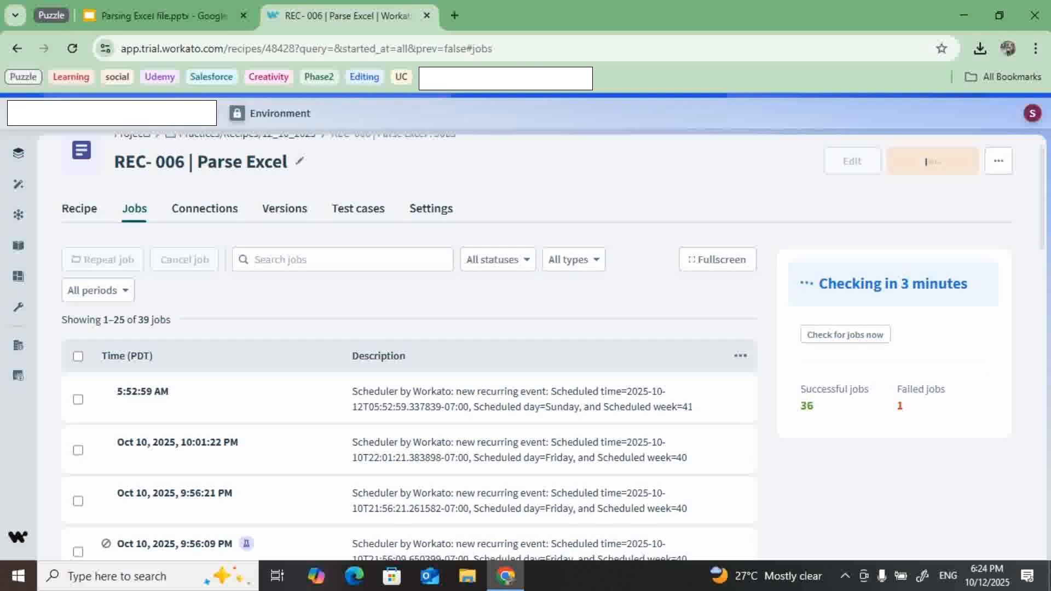
click(143, 392)
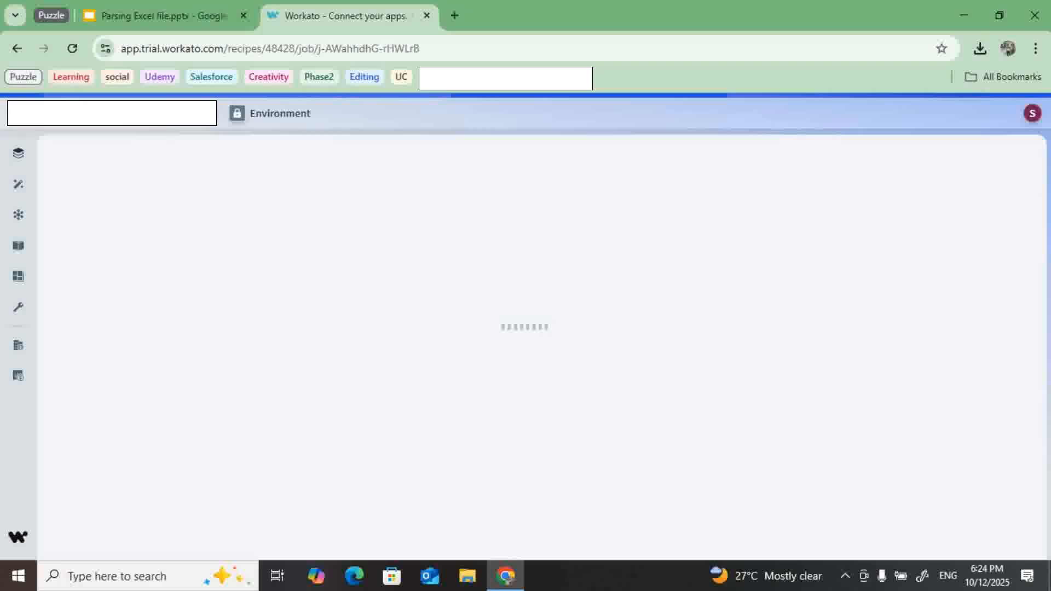
scroll(383, 328, down, 6)
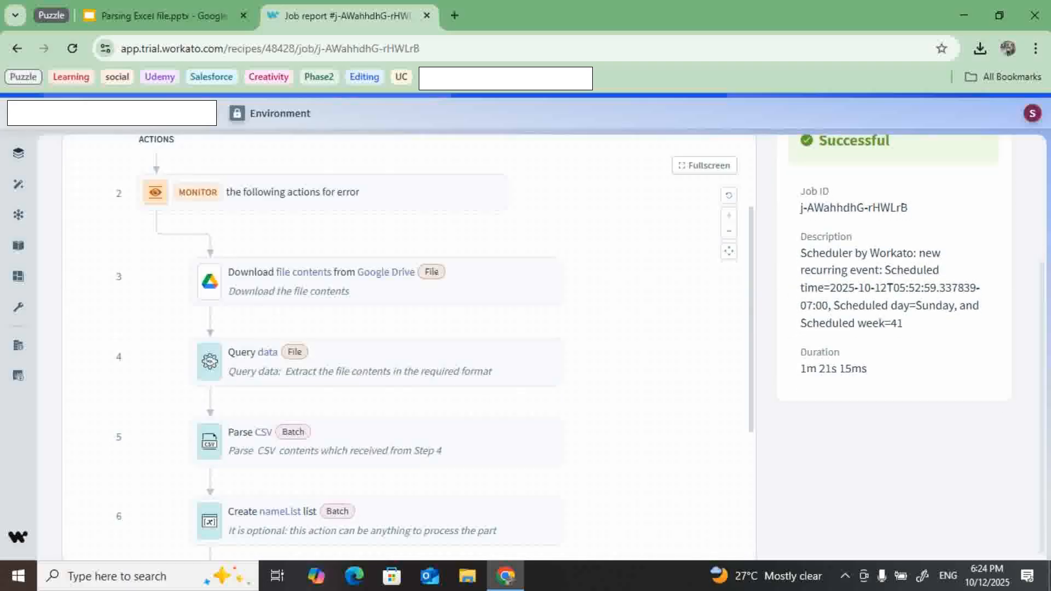
Open the Query data output in the job report and expand it to examine the source and output schemas
click(377, 316)
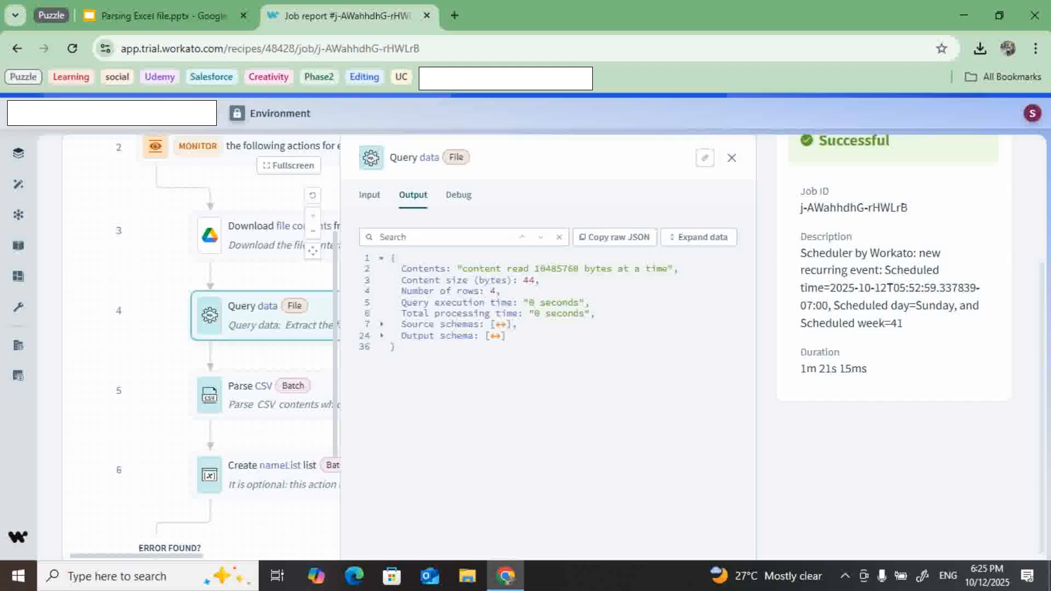
scroll(893, 273, up, 1)
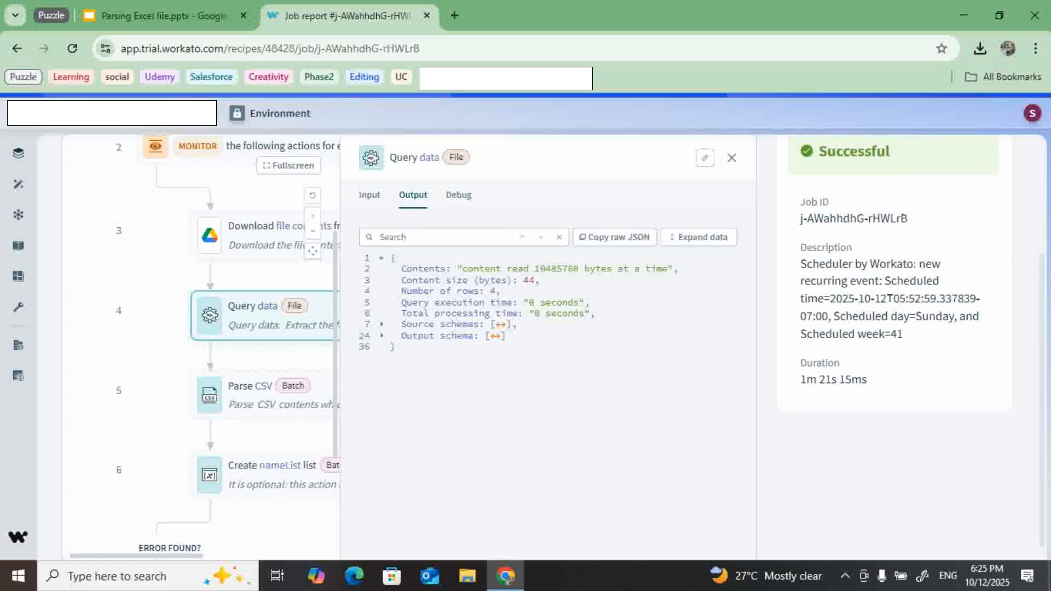
click(699, 236)
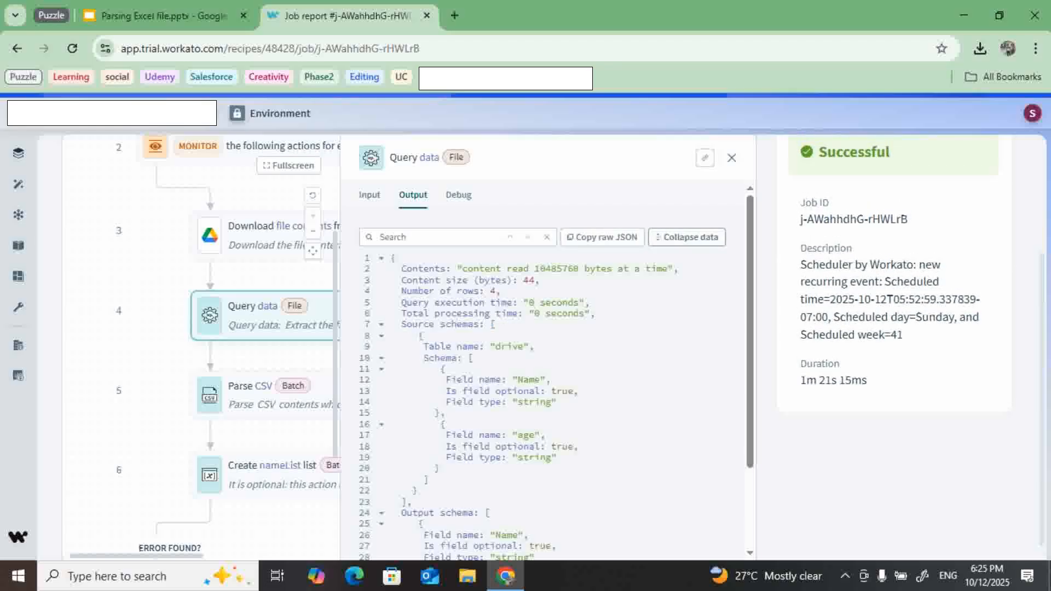
scroll(547, 361, down, 2)
scroll(547, 361, down, 1)
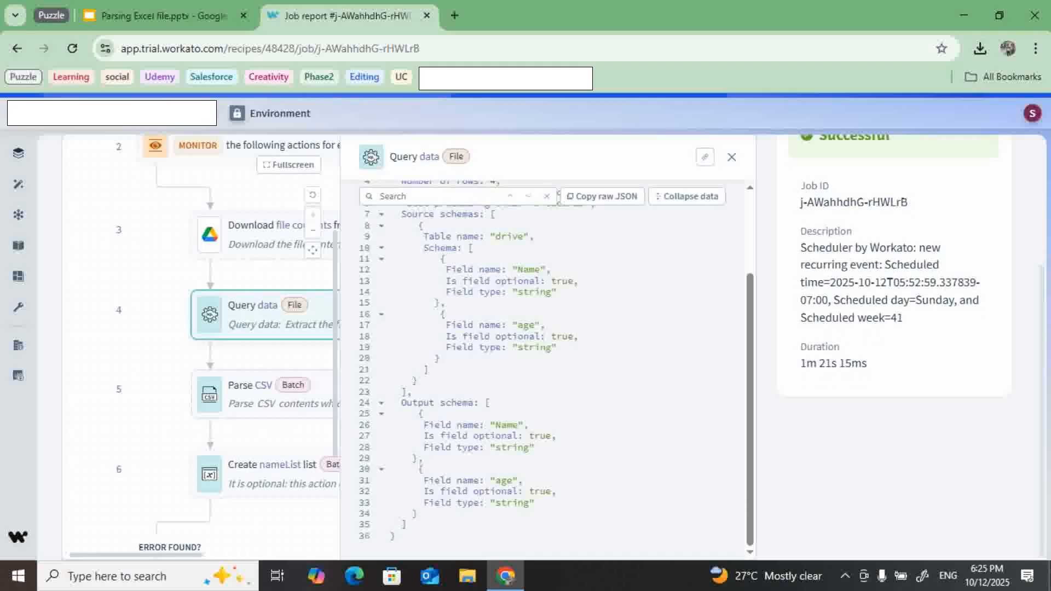
Expand the outputs of the Parse CSV and Create nameList list actions to examine the parsed lines and list items
click(263, 395)
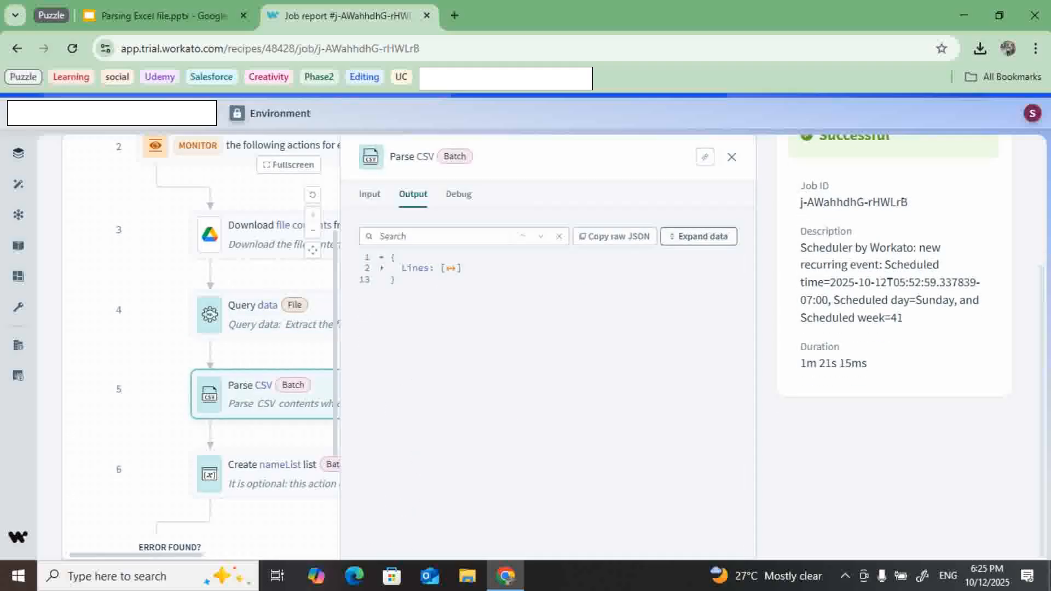
click(699, 236)
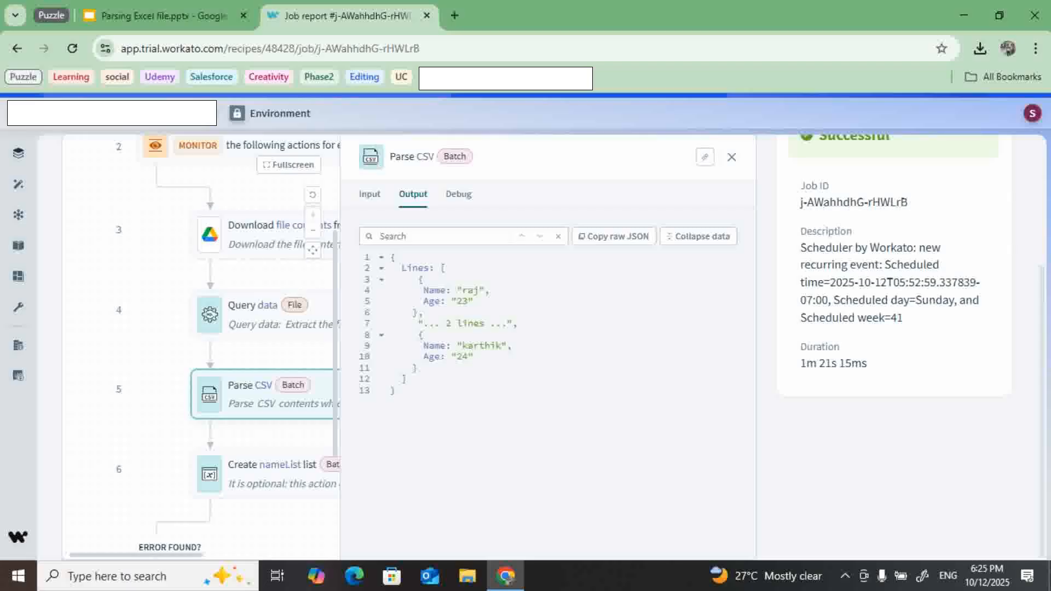
click(271, 474)
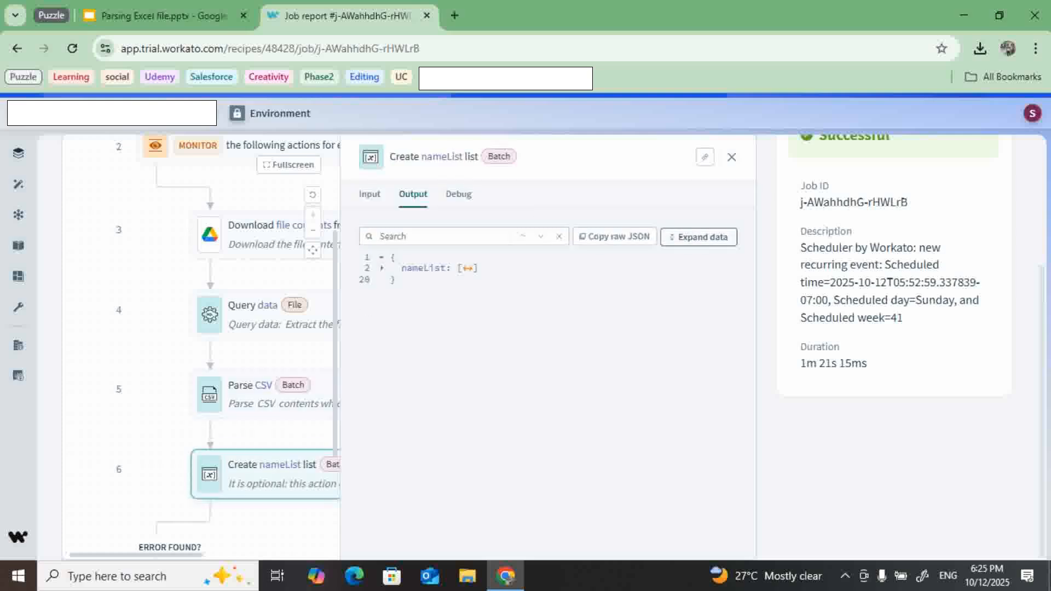
click(698, 235)
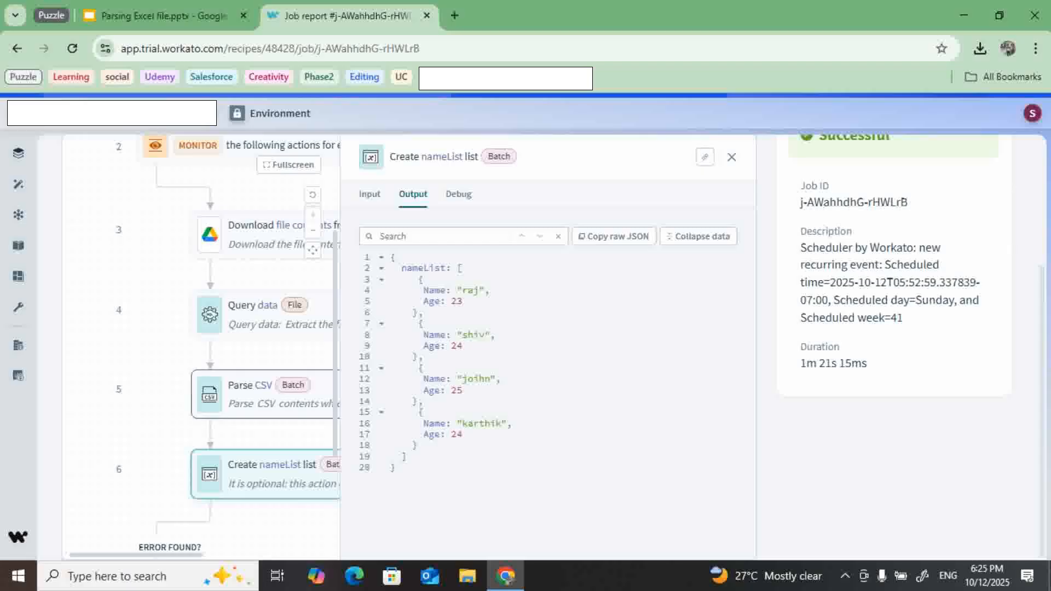
Revisit the Query data and Parse CSV outputs, and expand the Create nameList list output again to compare the results
click(266, 394)
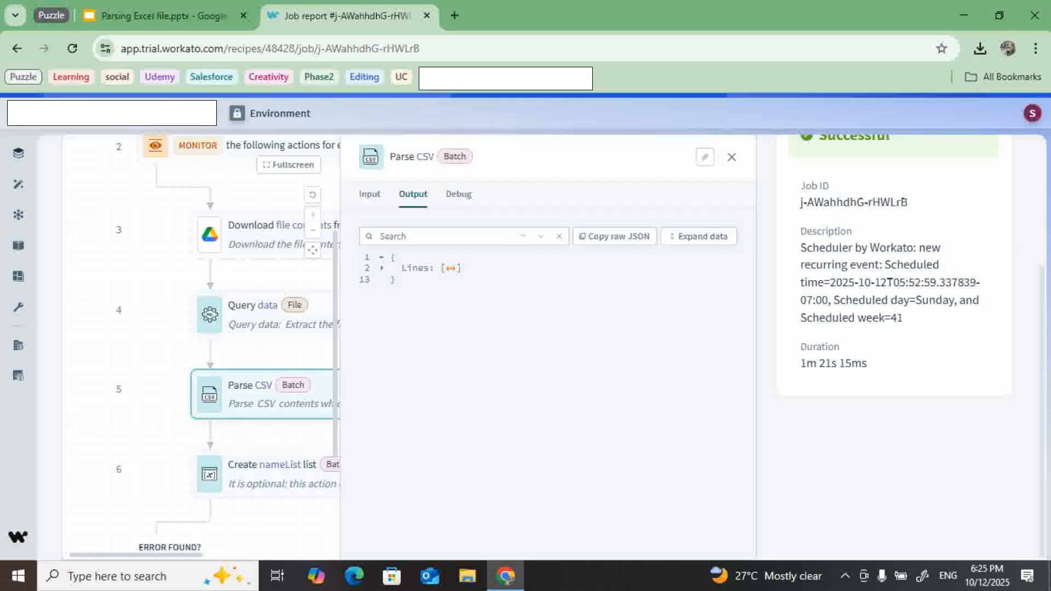
click(265, 315)
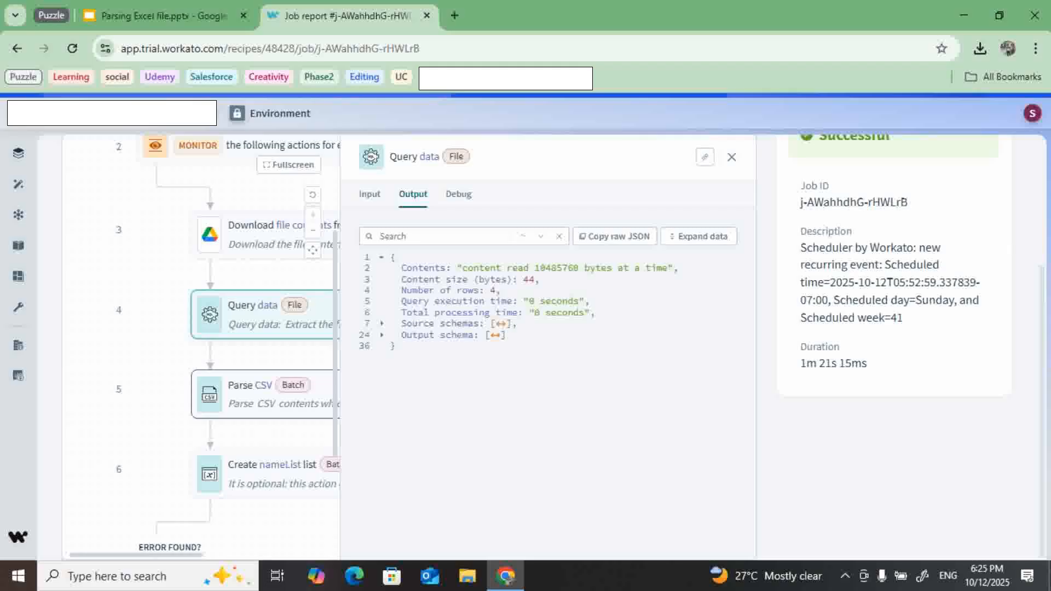
click(265, 394)
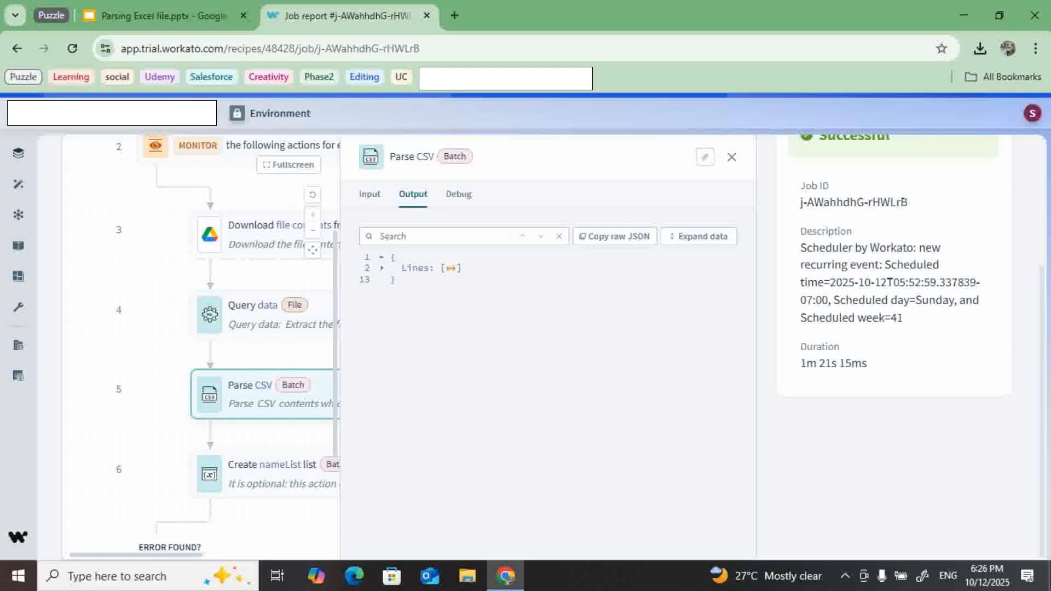
click(265, 473)
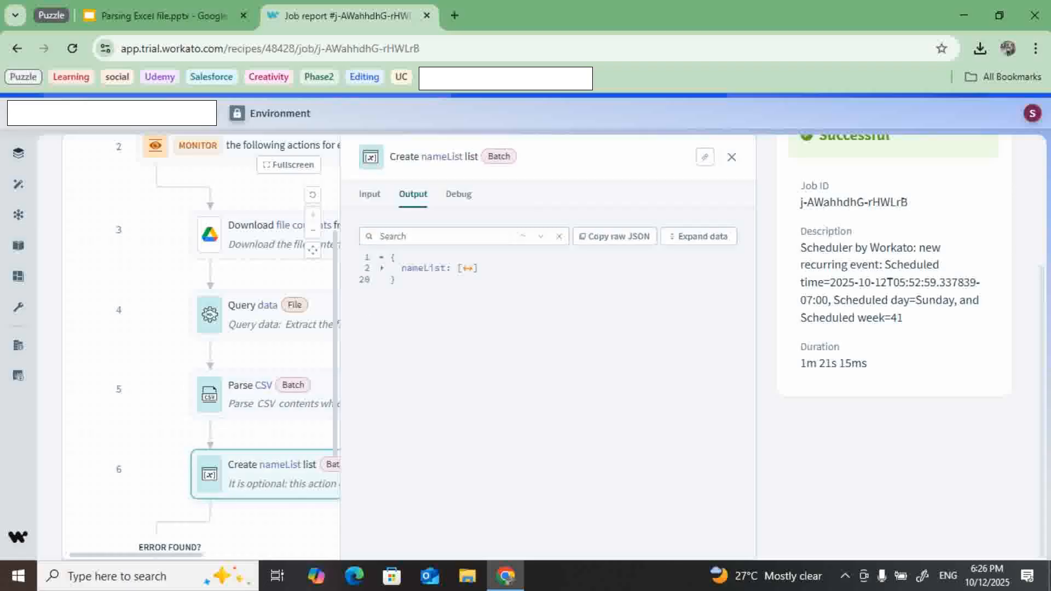
click(699, 236)
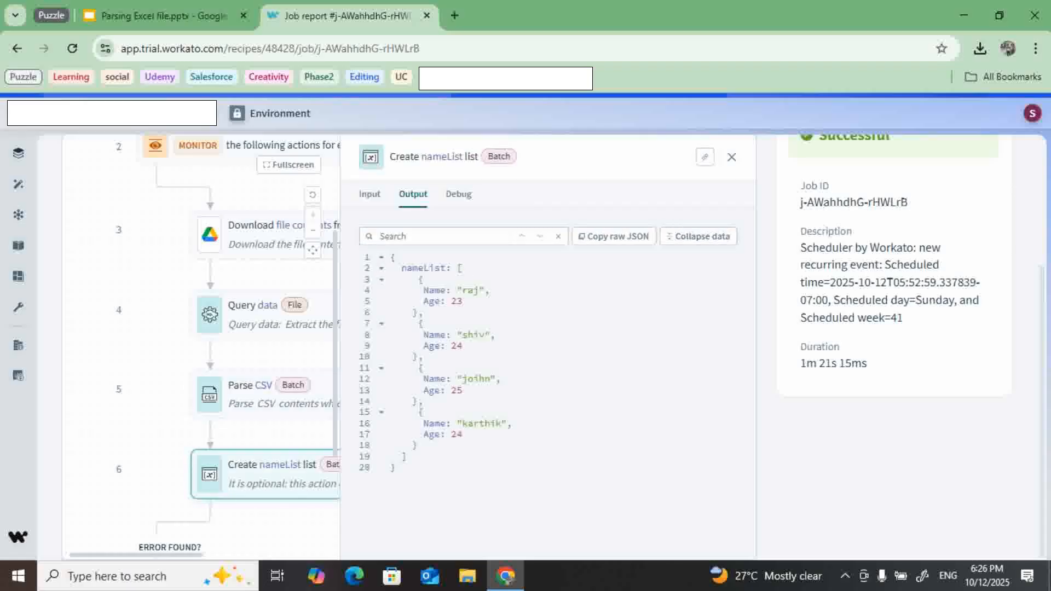
scroll(699, 235, up, 2)
scroll(547, 345, up, 1)
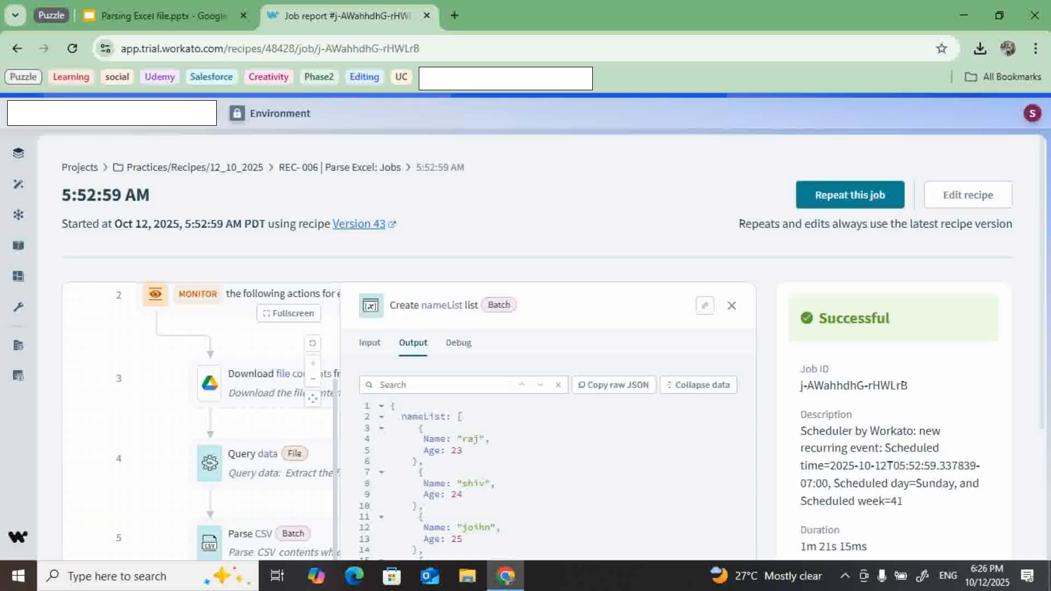